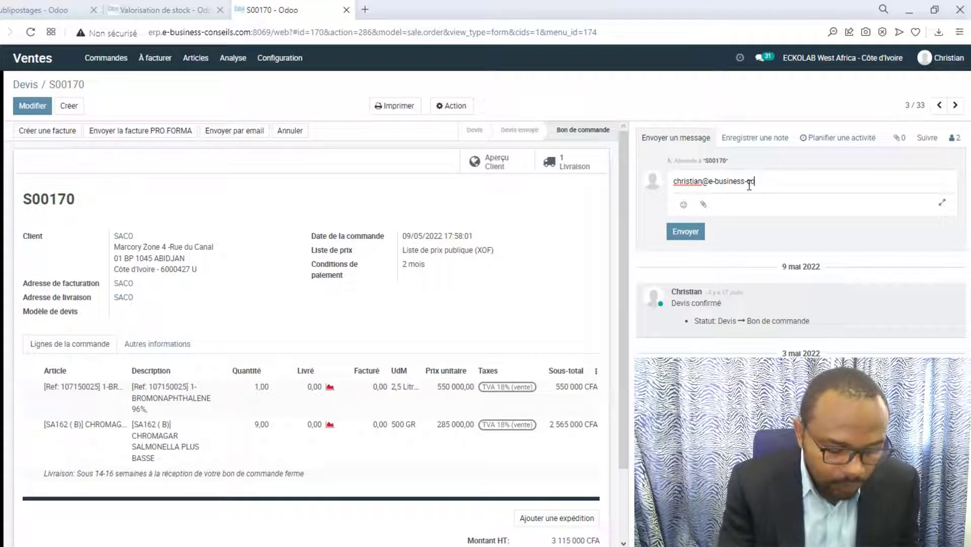
# Finish the '-conseils.com' address in the S00170 draft, then discard it from the full composer.
pyautogui.write('onseils.com')
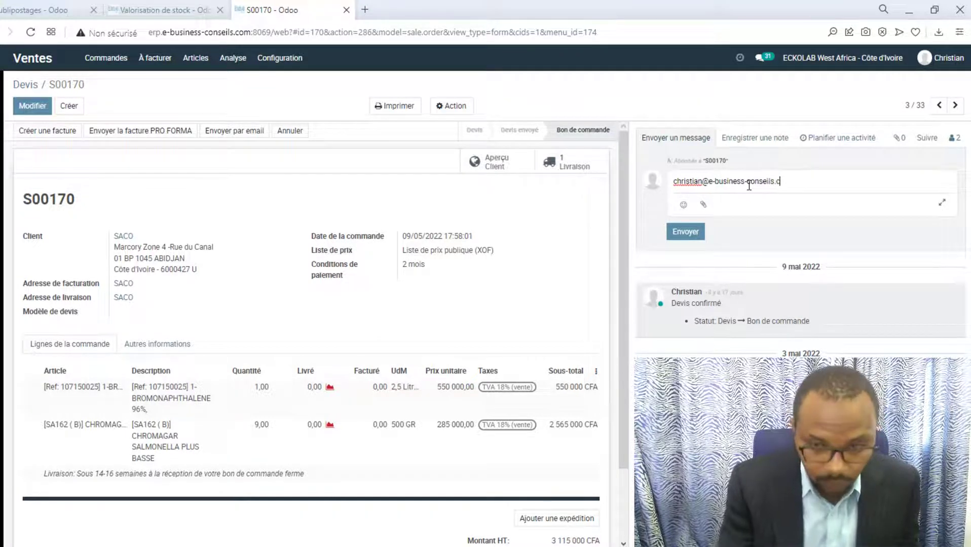
pyautogui.click(944, 210)
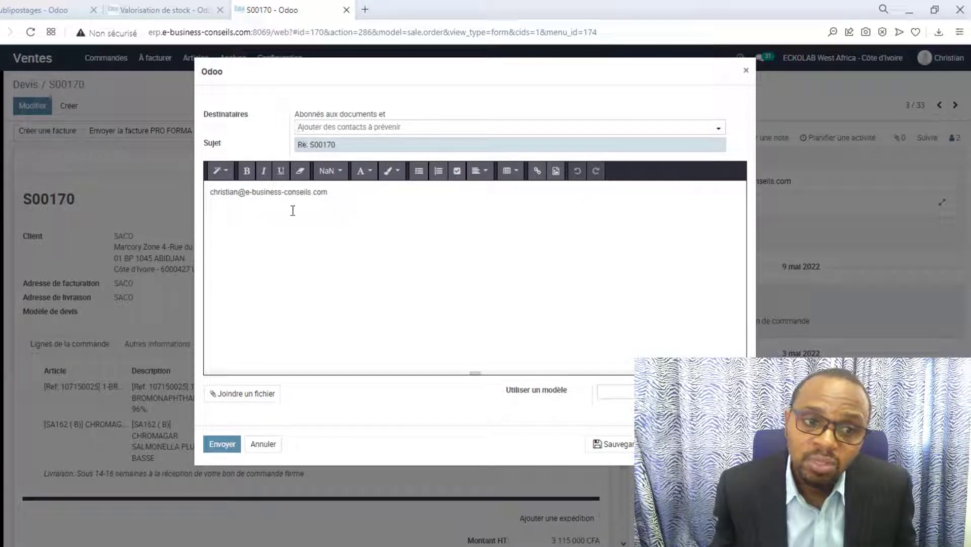
pyautogui.click(273, 445)
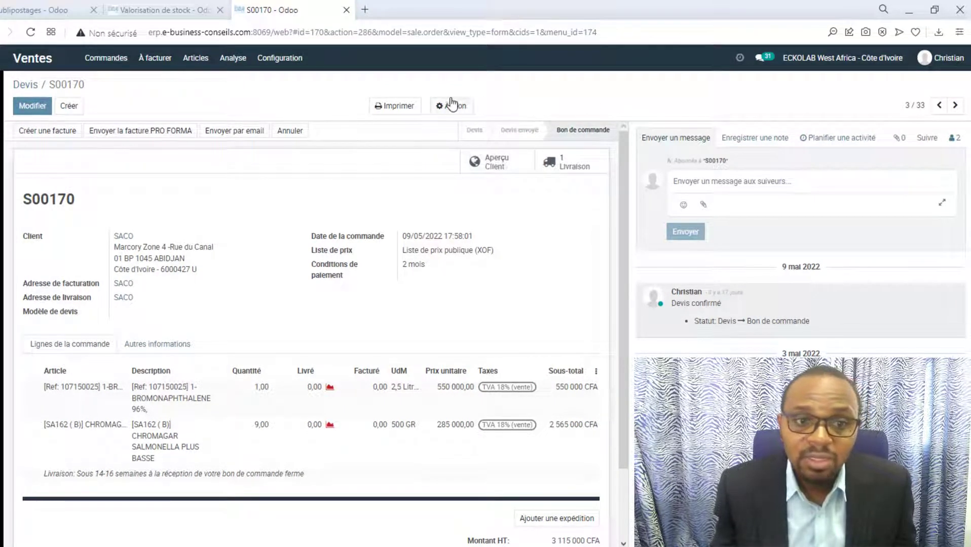
# Prepare the S00170 confirmation email with S00170.pdf, filling the SACO contact's email, then close it unsent.
pyautogui.click(395, 105)
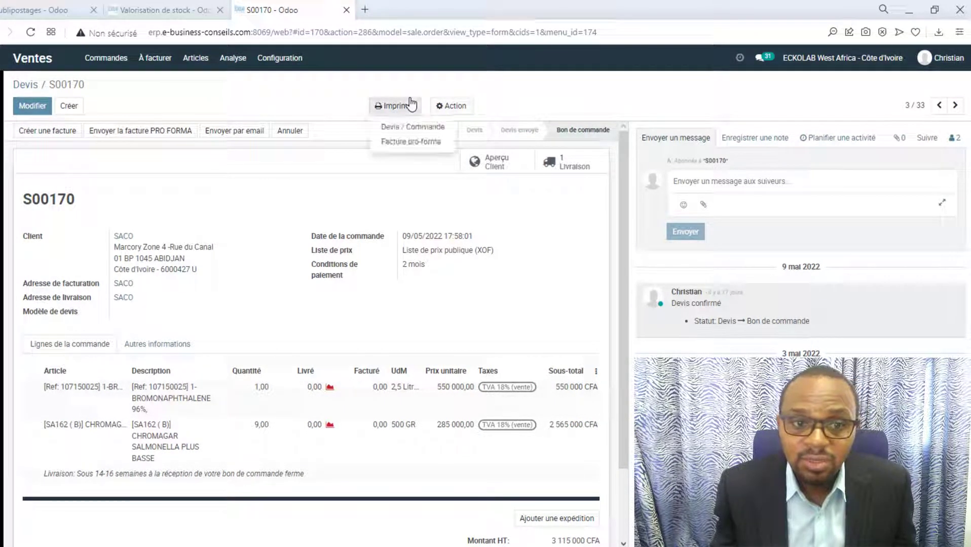
pyautogui.click(246, 133)
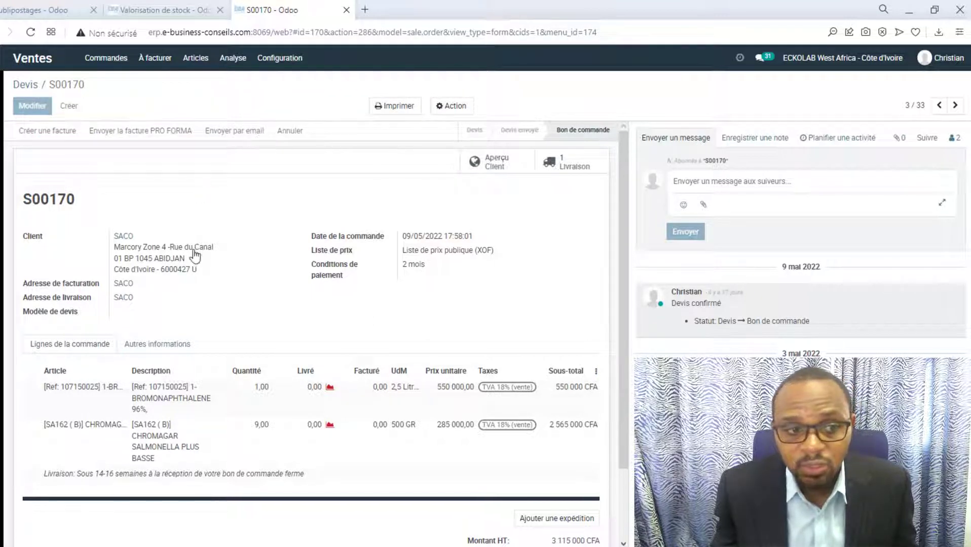
pyautogui.click(151, 241)
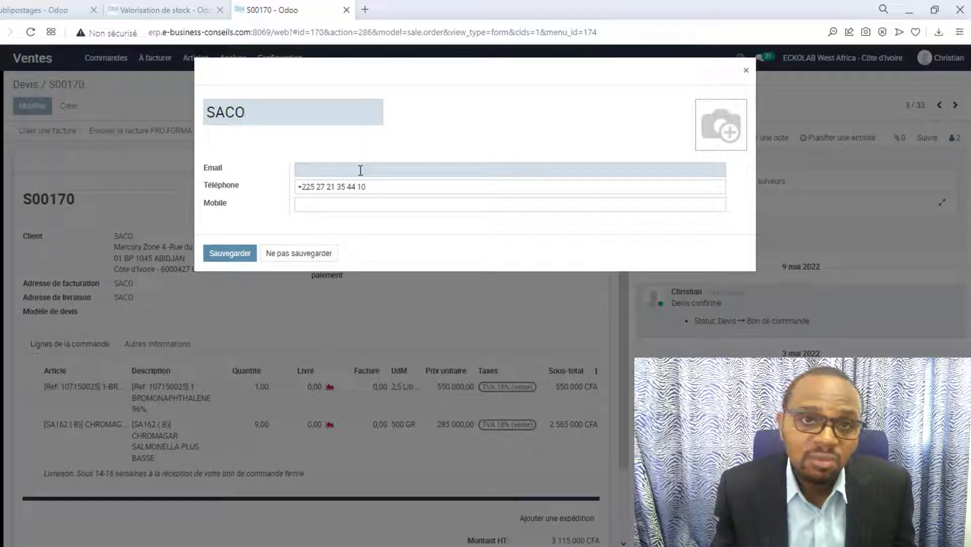
pyautogui.click(371, 174)
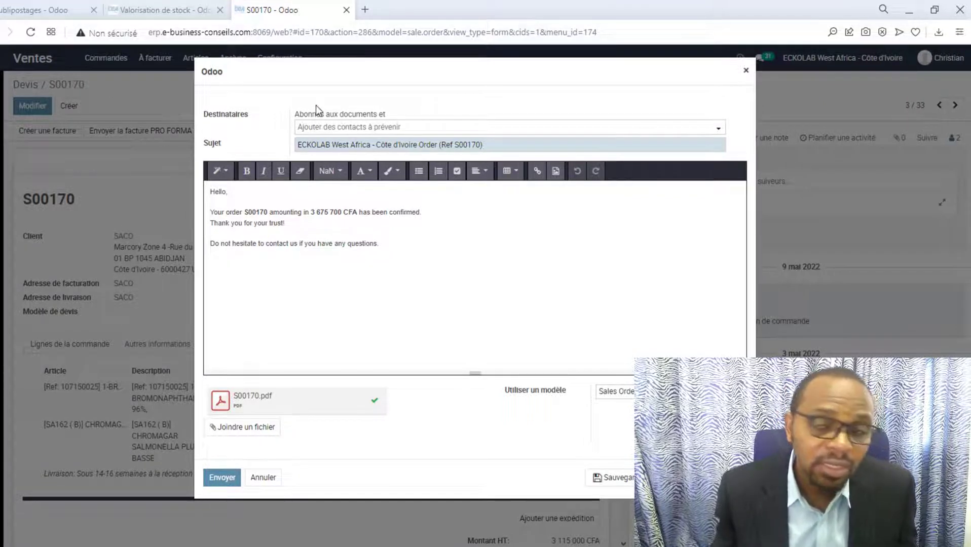
pyautogui.click(746, 71)
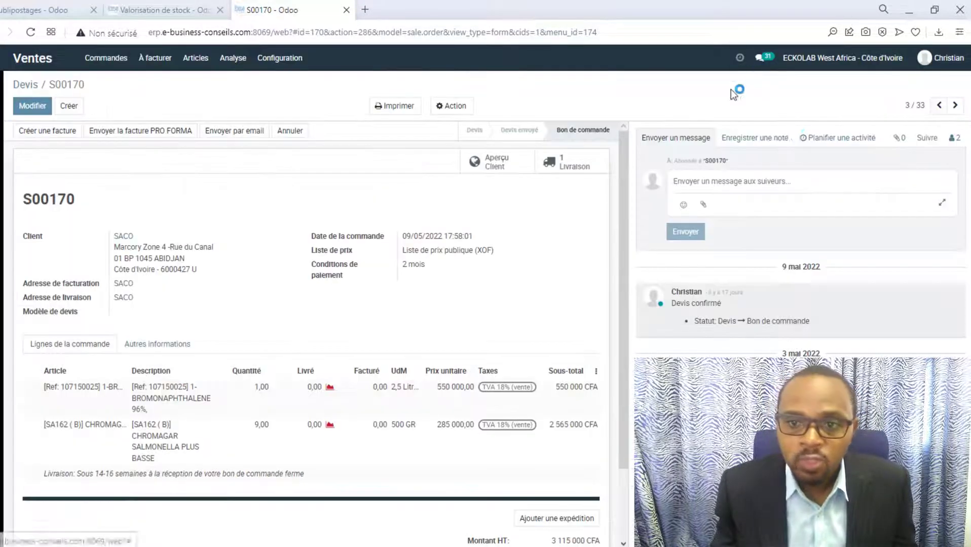
# Schedule a Rendez-vous activity summarised 'test de RDV avec client X' and open its calendar.
pyautogui.click(813, 147)
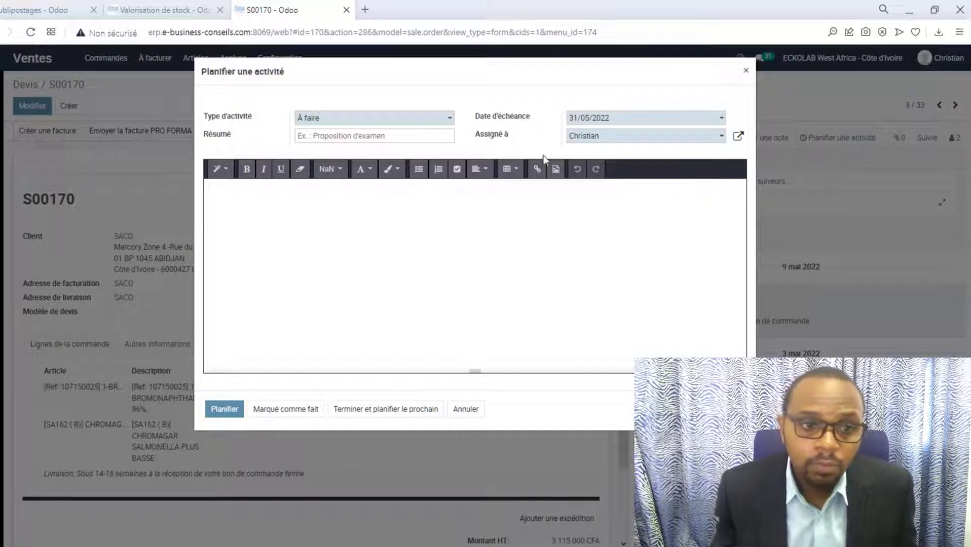
pyautogui.click(384, 123)
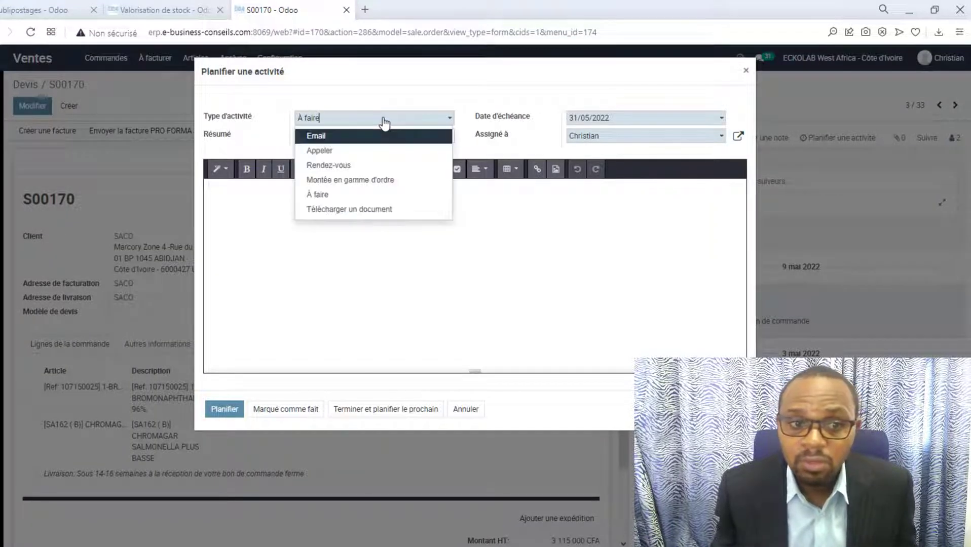
pyautogui.click(362, 163)
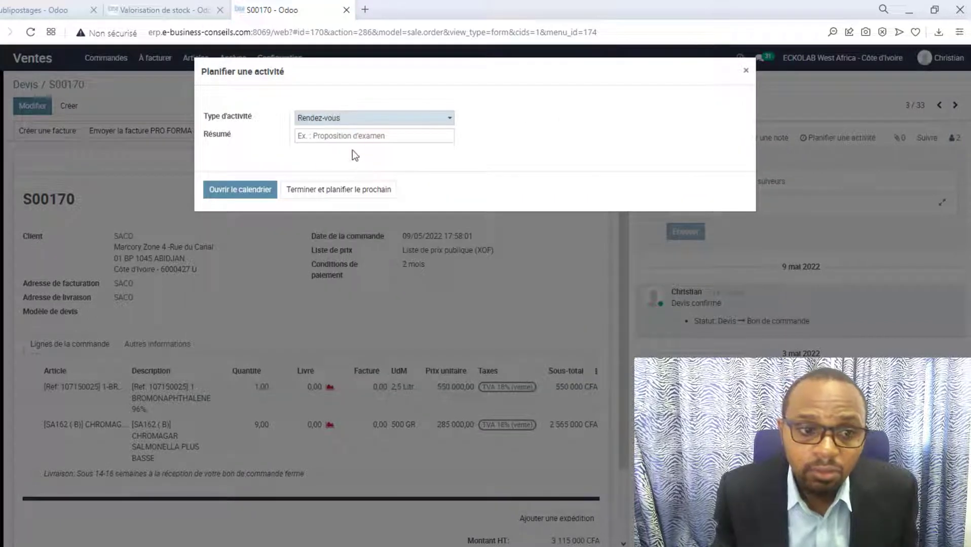
pyautogui.click(351, 138)
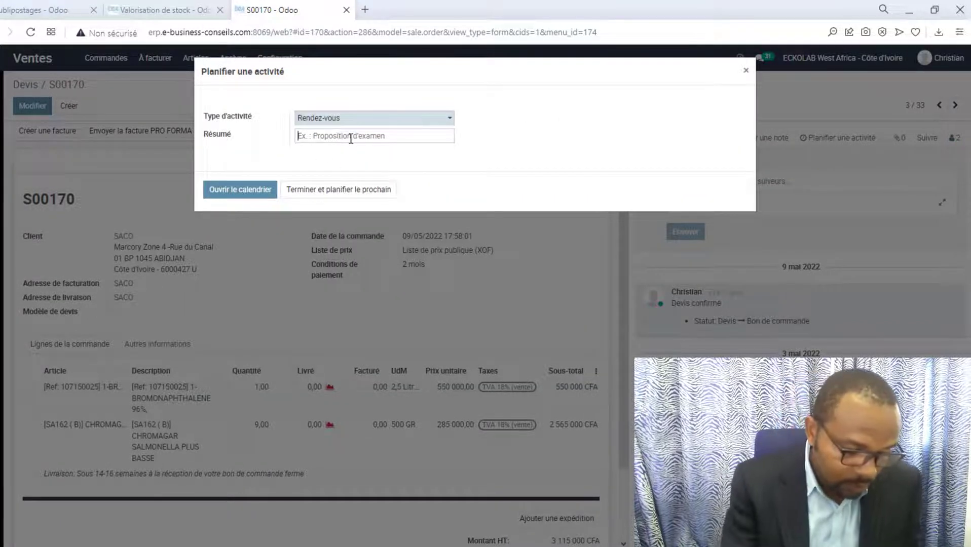
pyautogui.write('te')
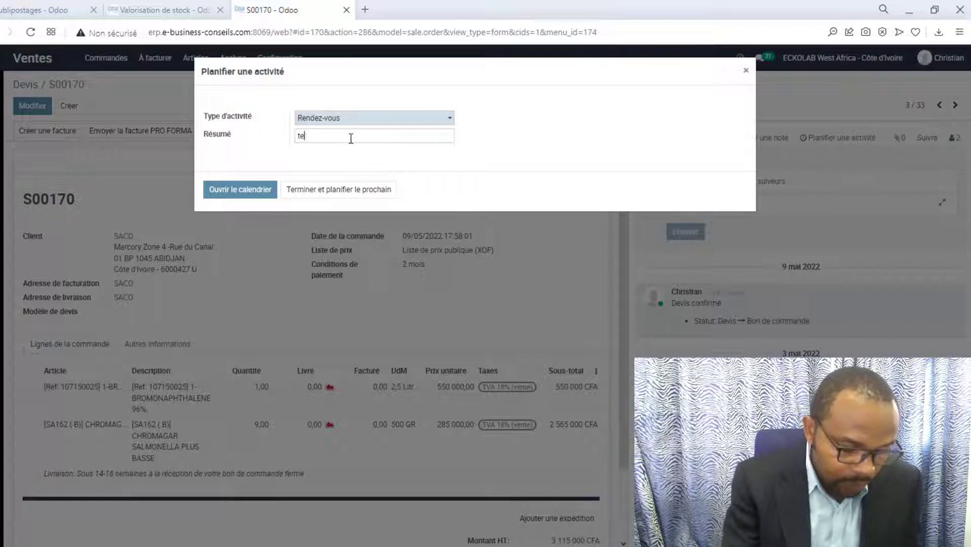
pyautogui.write('st de RDV')
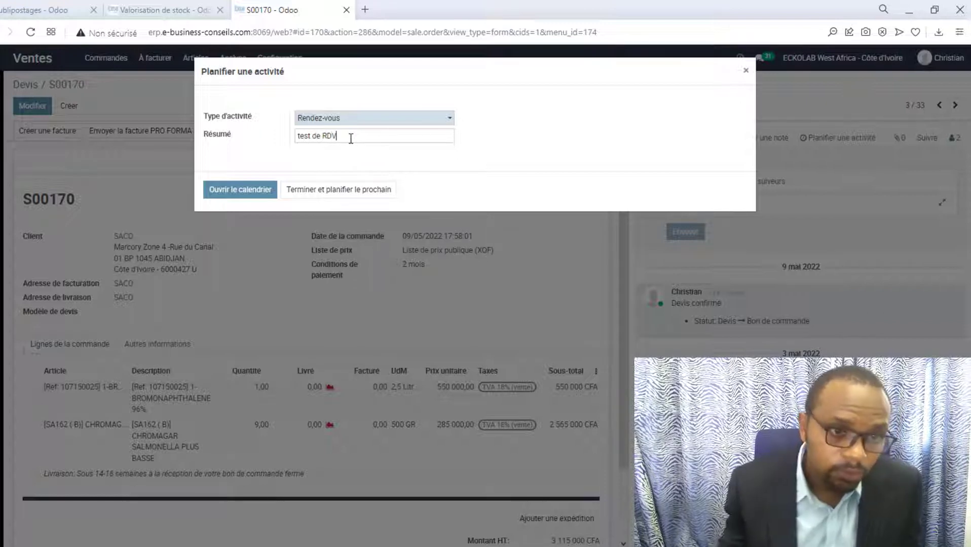
pyautogui.write(' avec c')
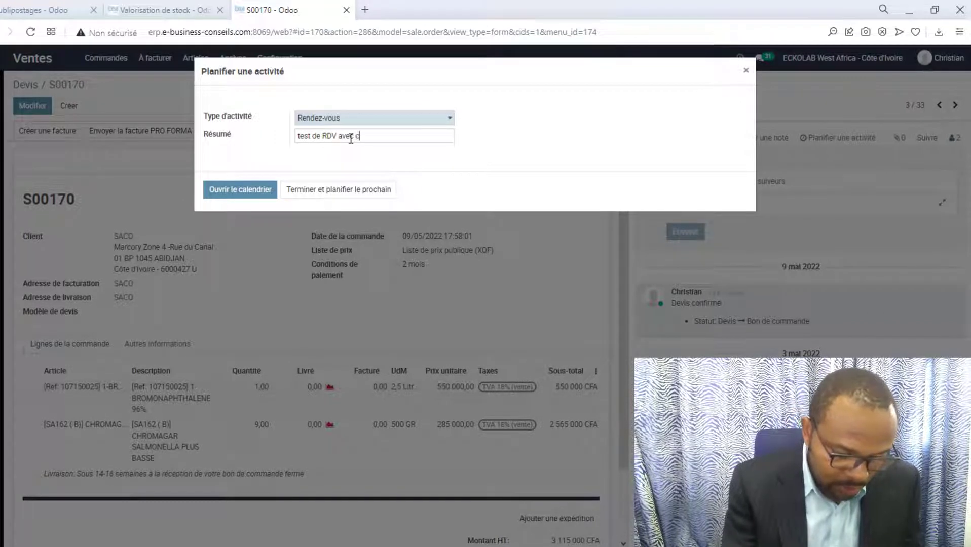
pyautogui.write('lient X')
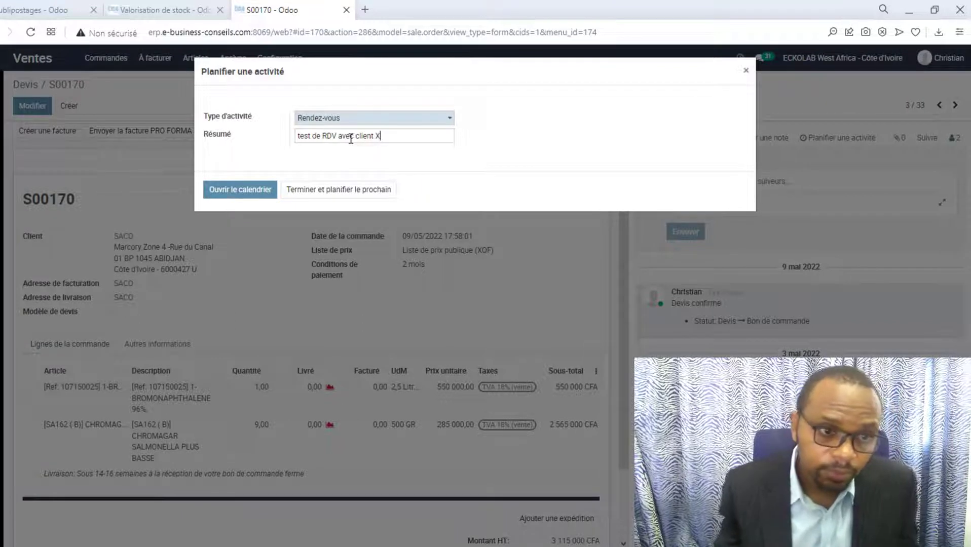
pyautogui.click(261, 197)
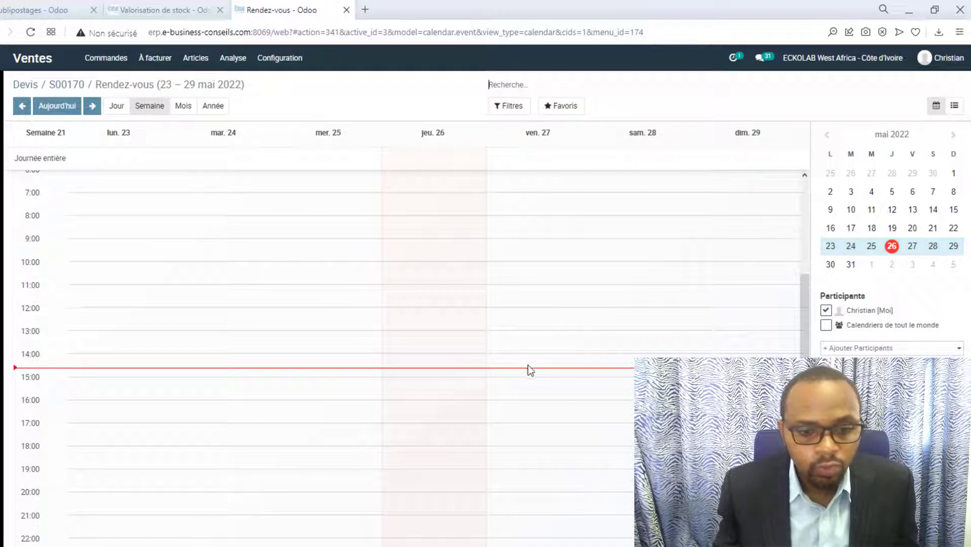
# Create the meeting on Friday 27 May 2022 at about 16:00.
pyautogui.click(533, 407)
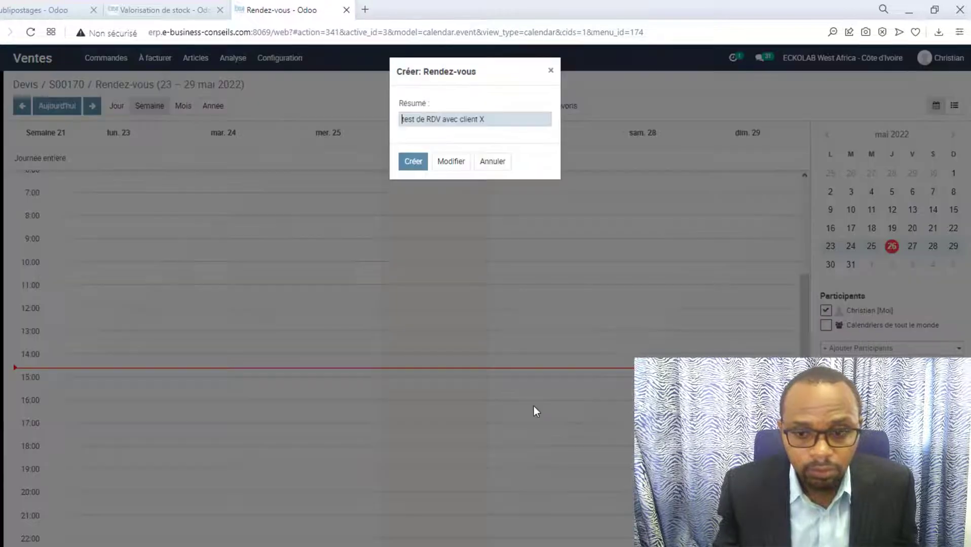
pyautogui.click(418, 163)
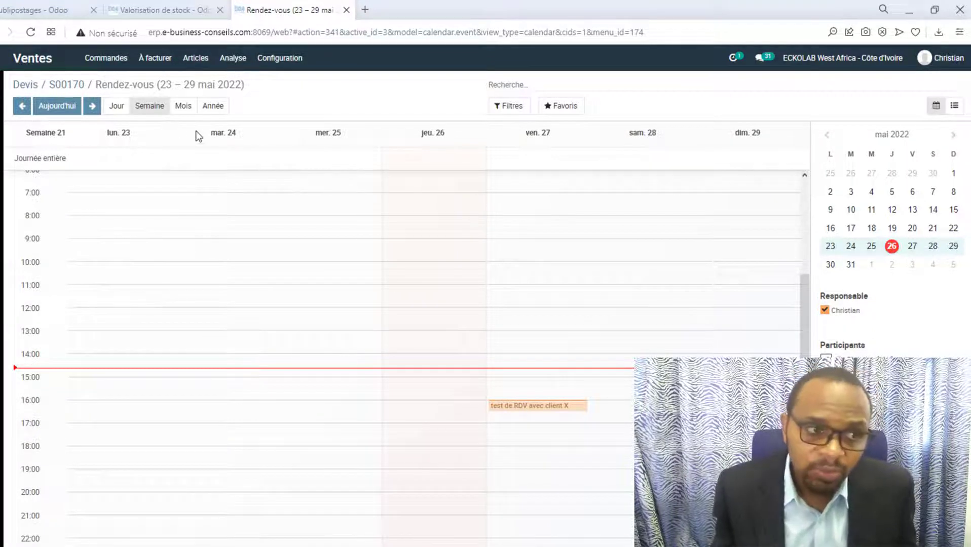
# Open Email Marketing without the Mes Emails filter, then switch to the instance with existing mailings.
pyautogui.click(2, 58)
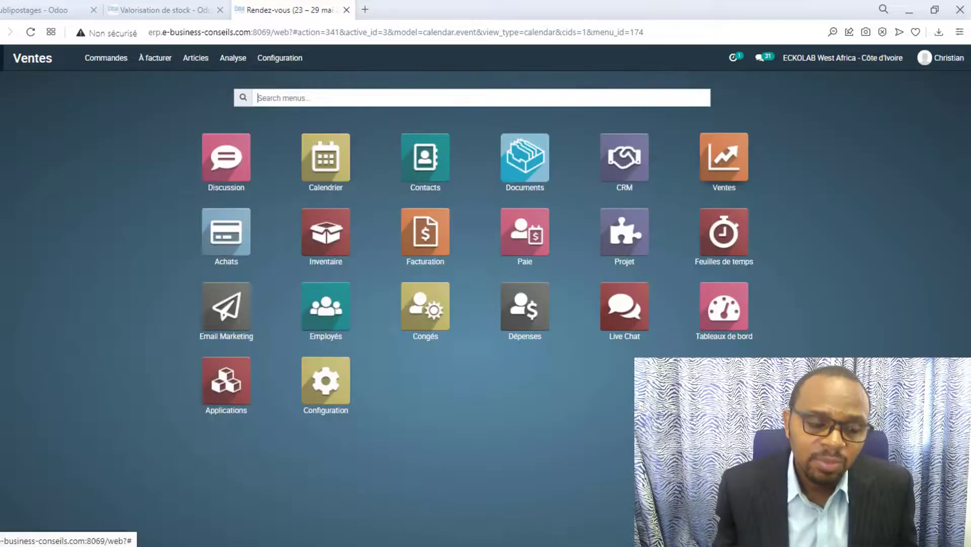
pyautogui.click(235, 302)
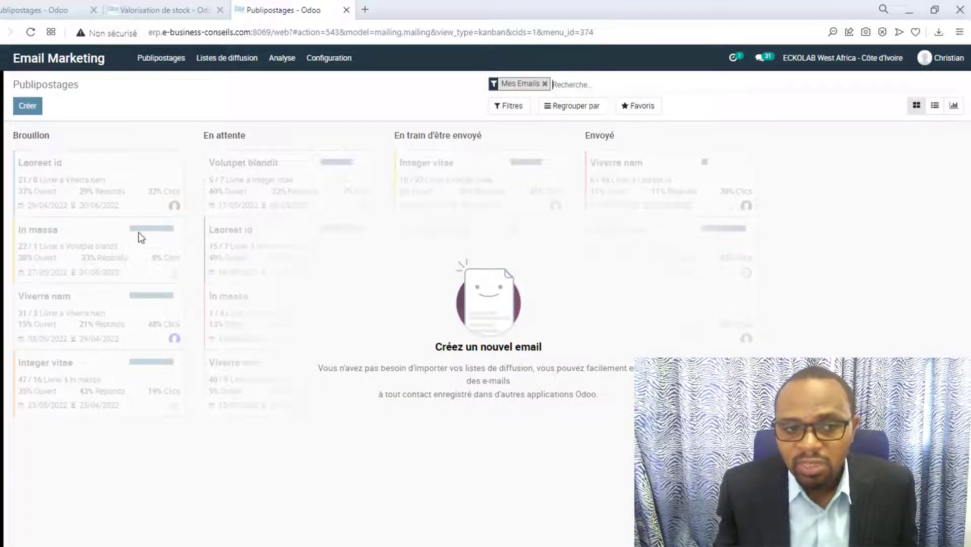
pyautogui.click(545, 84)
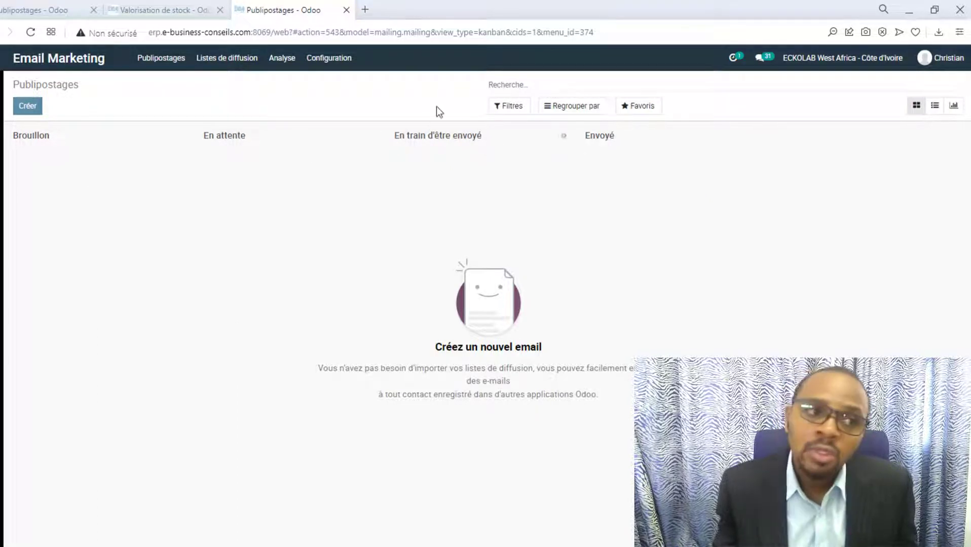
pyautogui.click(46, 7)
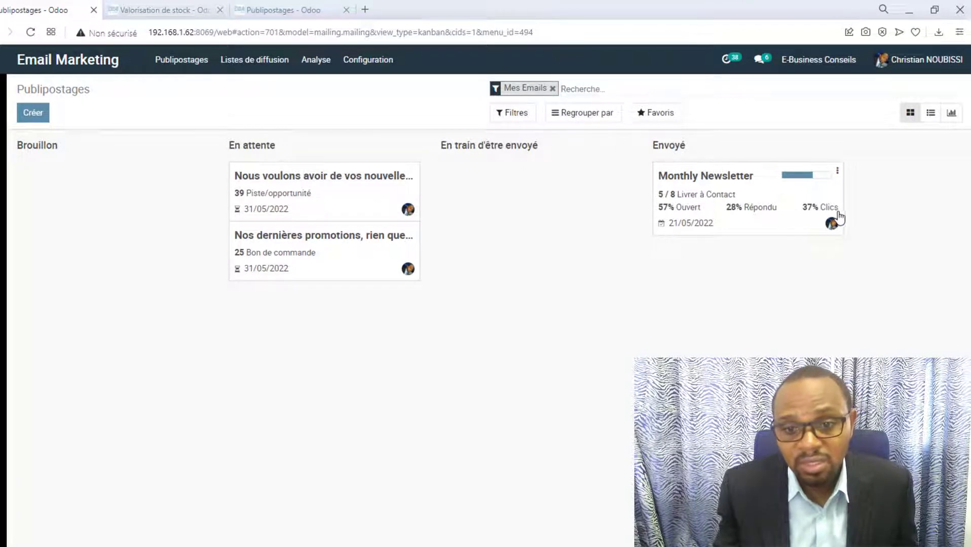
# Review the 'Nous voulons avoir de vos nouvelles !' mailing, then return to the other instance's empty board.
pyautogui.click(297, 191)
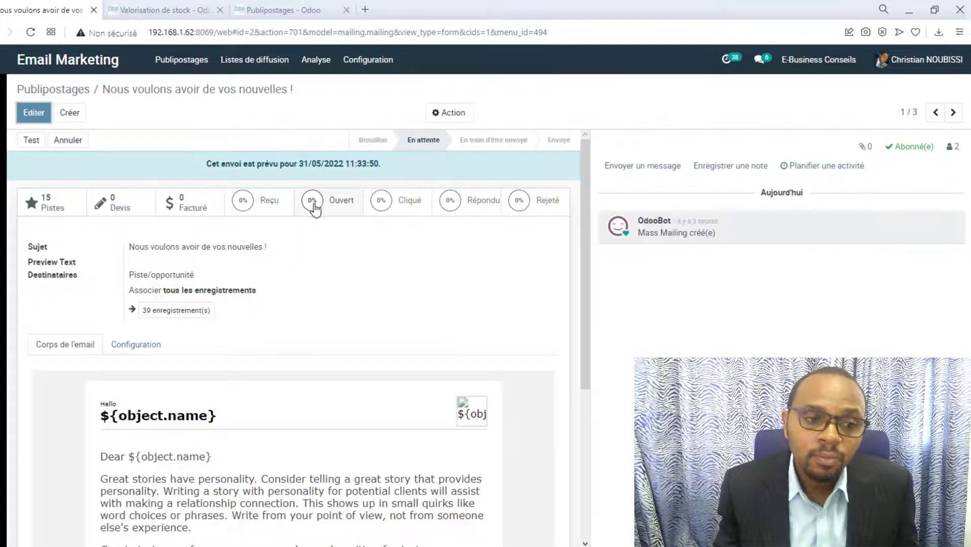
pyautogui.scroll(-5, 498, 290)
pyautogui.scroll(5, 507, 280)
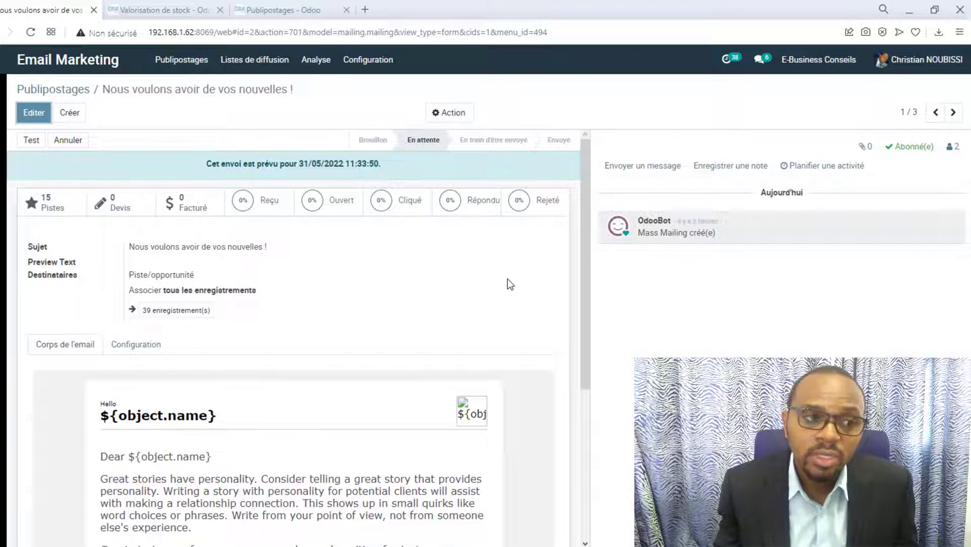
pyautogui.click(286, 10)
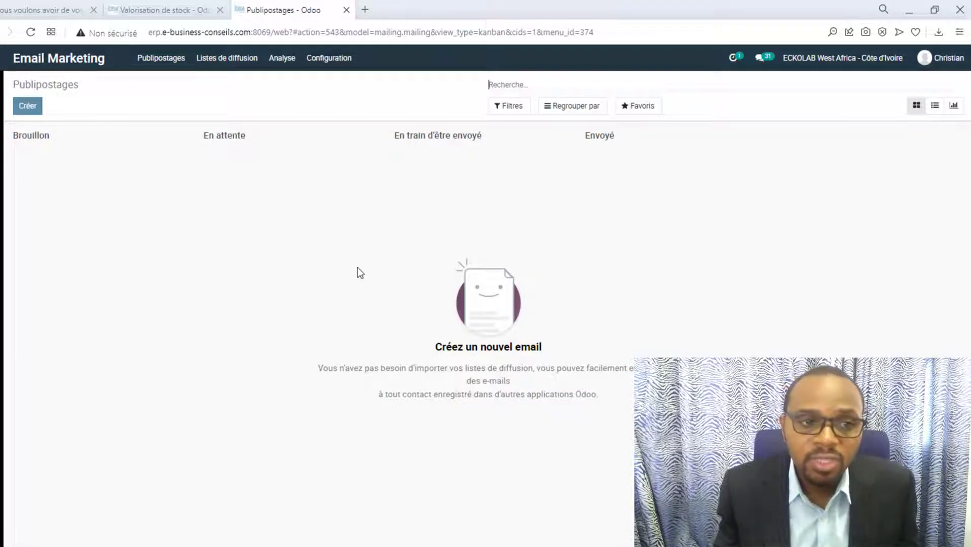
# Enable Campagnes d'Emails in the Email Marketing settings and save.
pyautogui.click(36, 109)
pyautogui.click(329, 58)
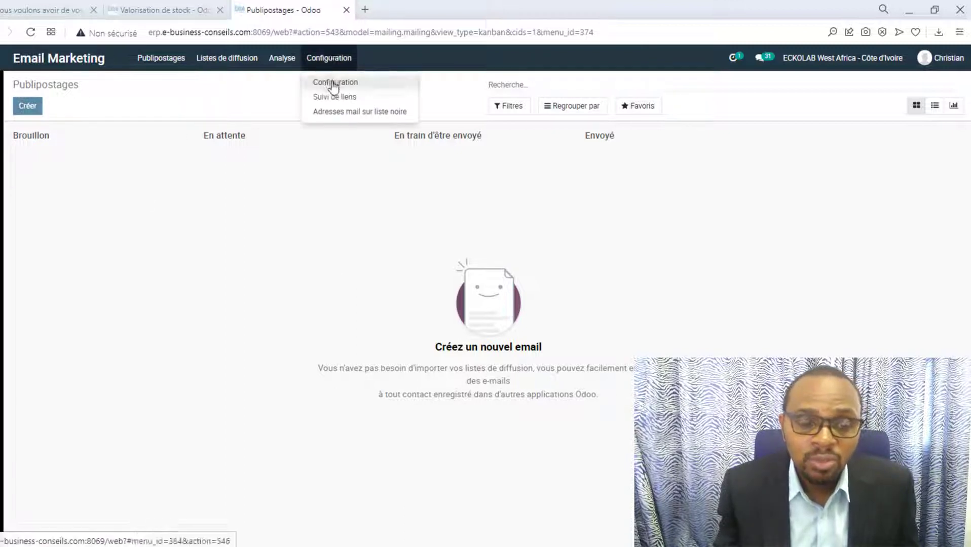
pyautogui.click(327, 81)
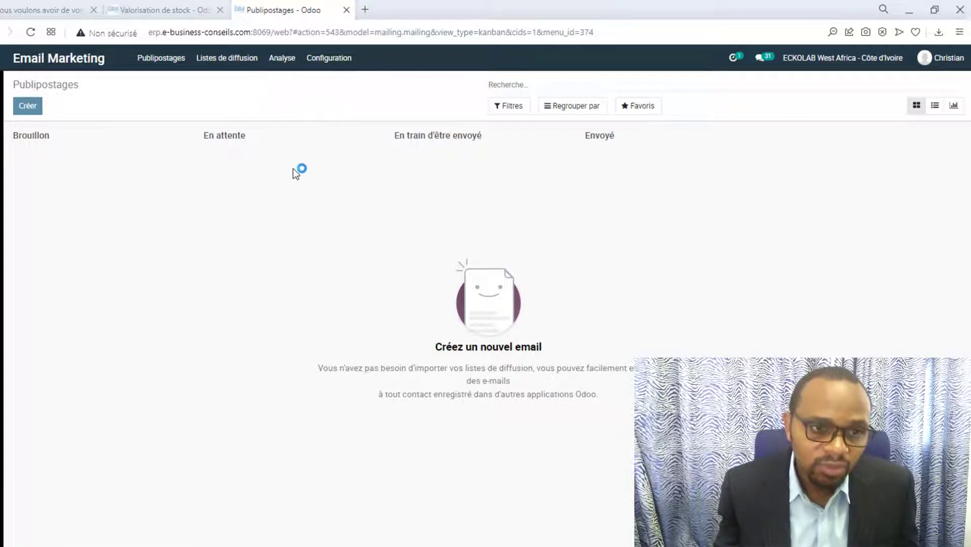
pyautogui.click(350, 64)
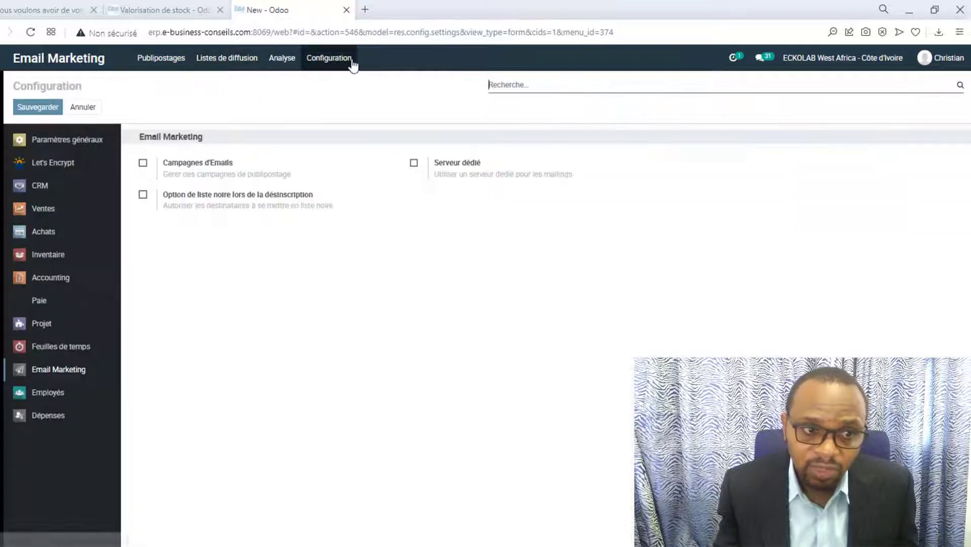
pyautogui.click(142, 163)
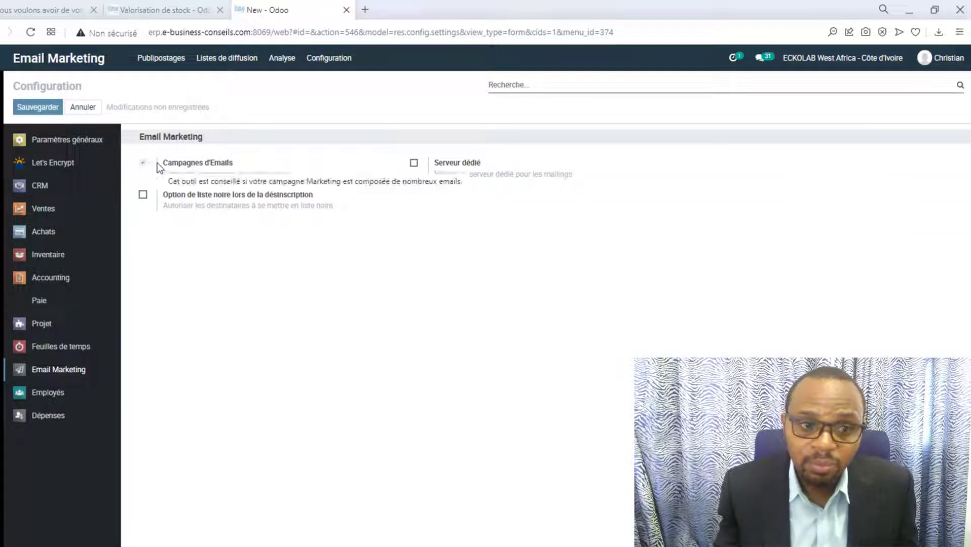
pyautogui.click(37, 113)
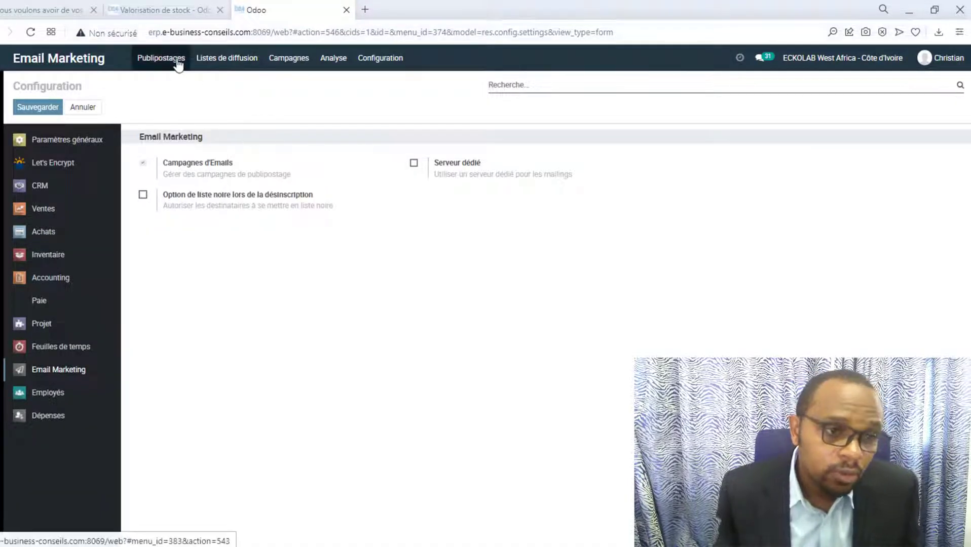
# Create a new campaign named 'Promo décembre 2022'.
pyautogui.click(178, 64)
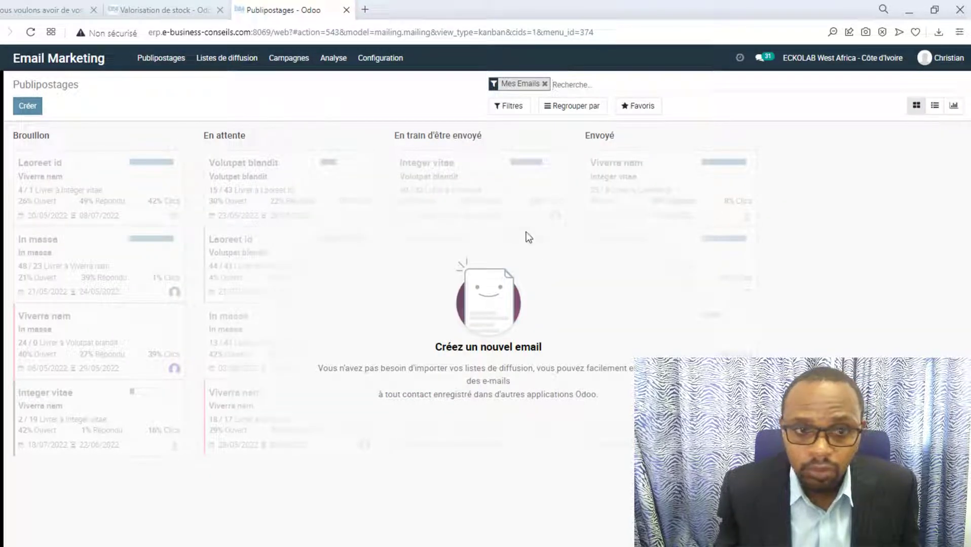
pyautogui.click(545, 84)
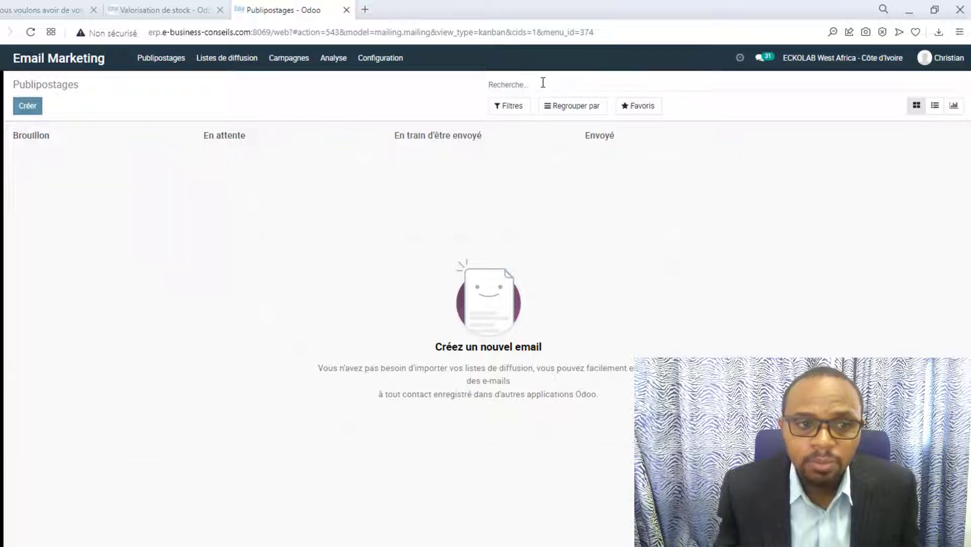
pyautogui.click(290, 59)
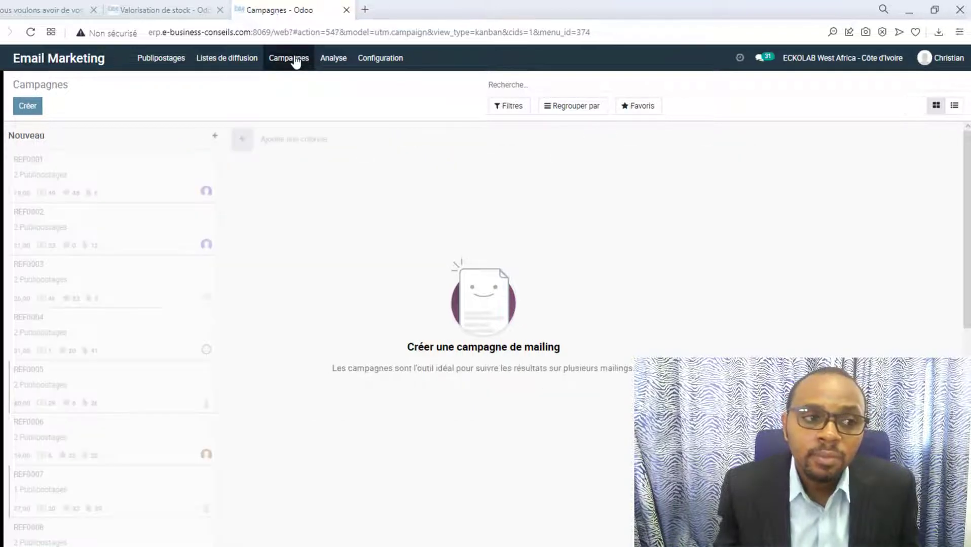
pyautogui.click(27, 113)
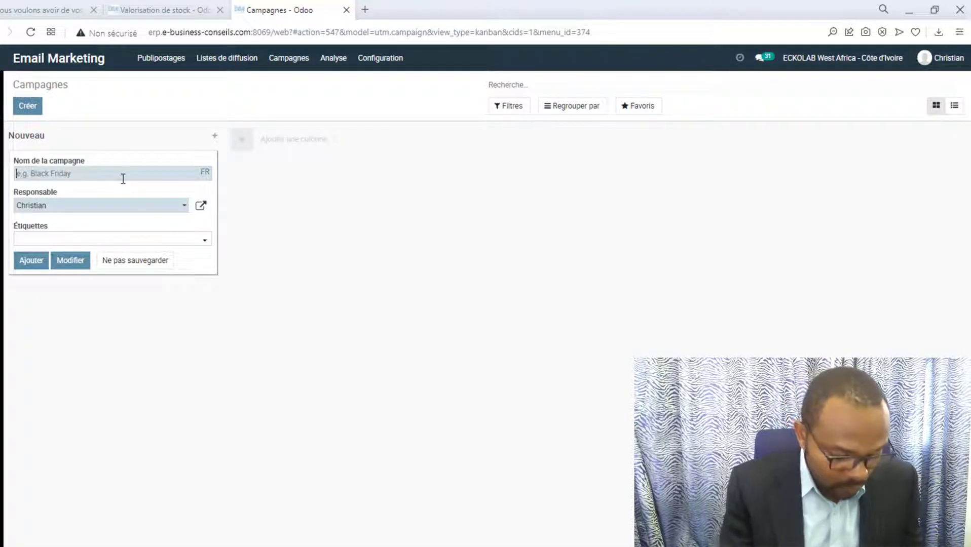
pyautogui.write('Promo')
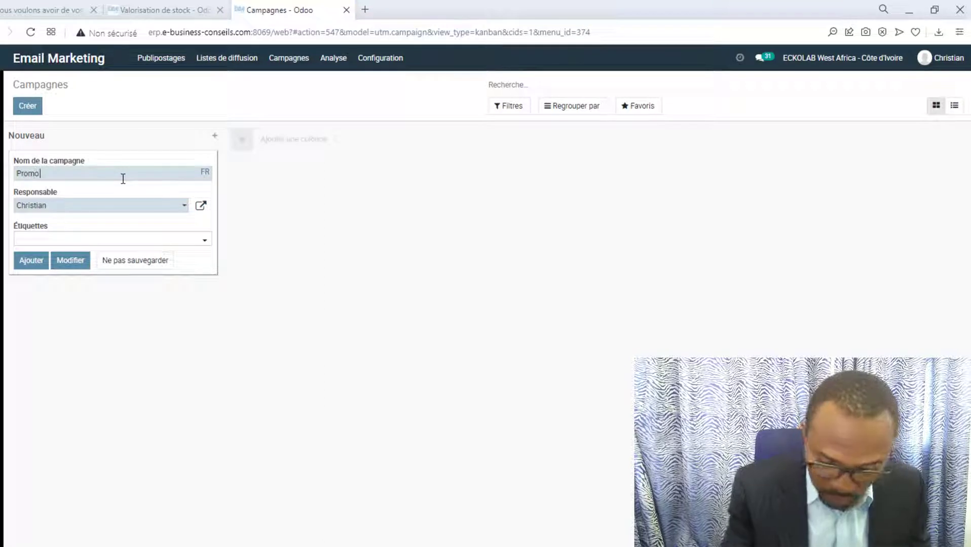
pyautogui.write(' décem')
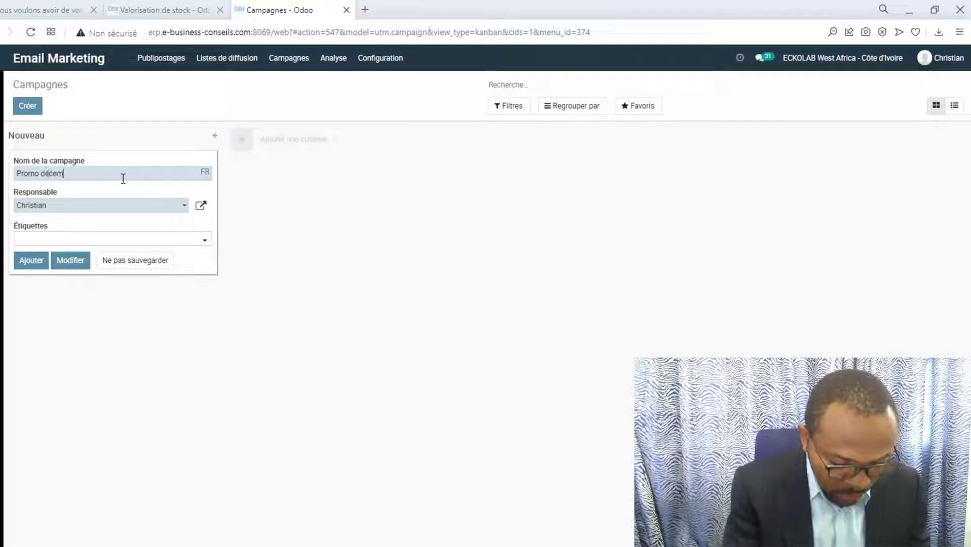
pyautogui.write('bre 2022')
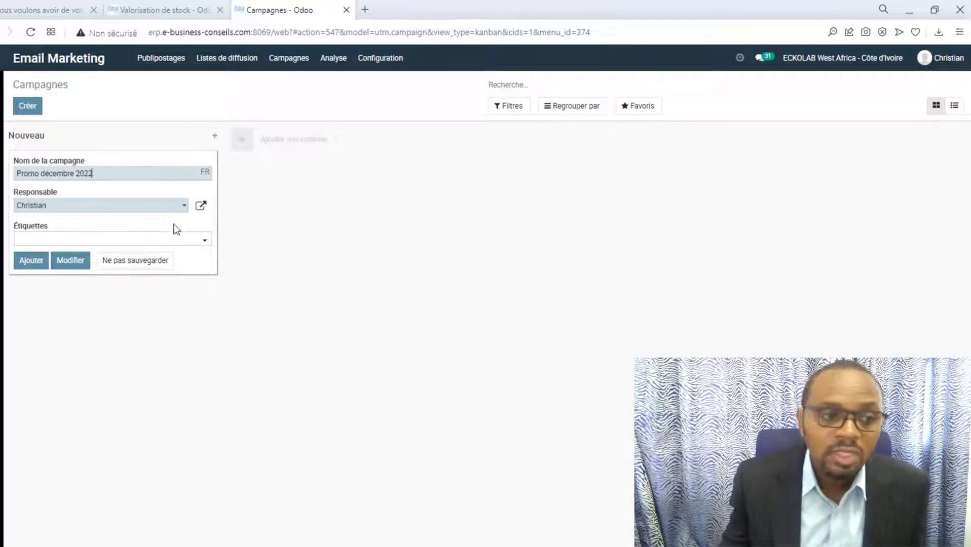
# Replace a mistakenly combined tag with a pipette tag on the campaign.
pyautogui.click(101, 241)
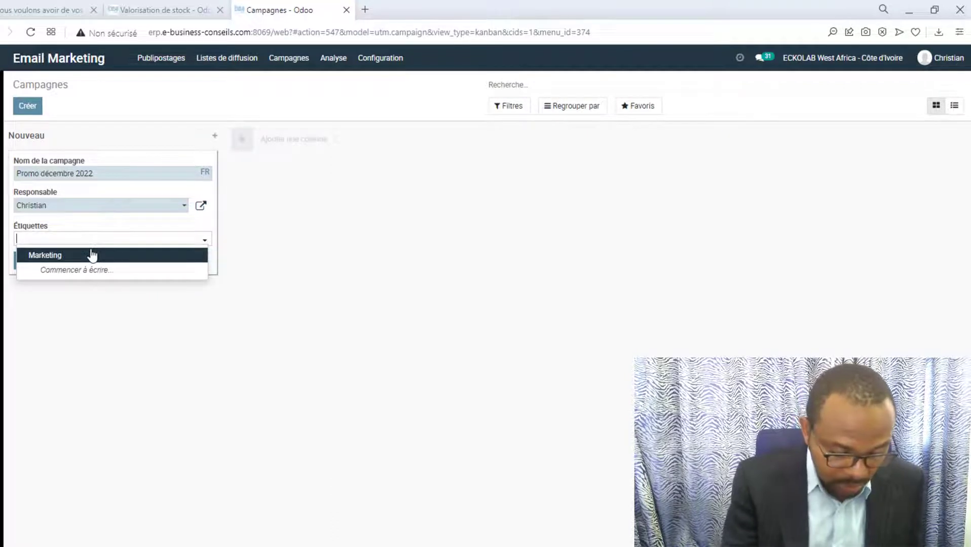
pyautogui.write('ipette')
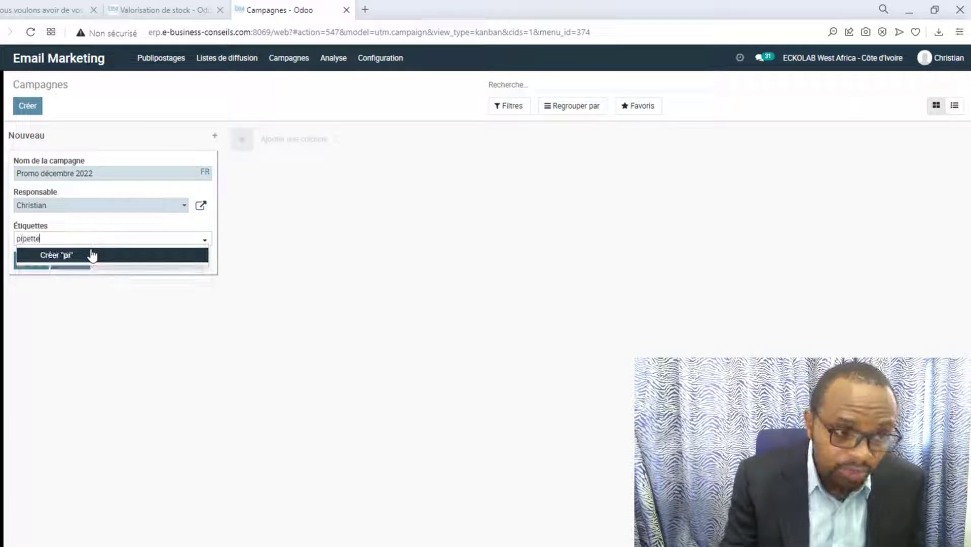
pyautogui.write(',')
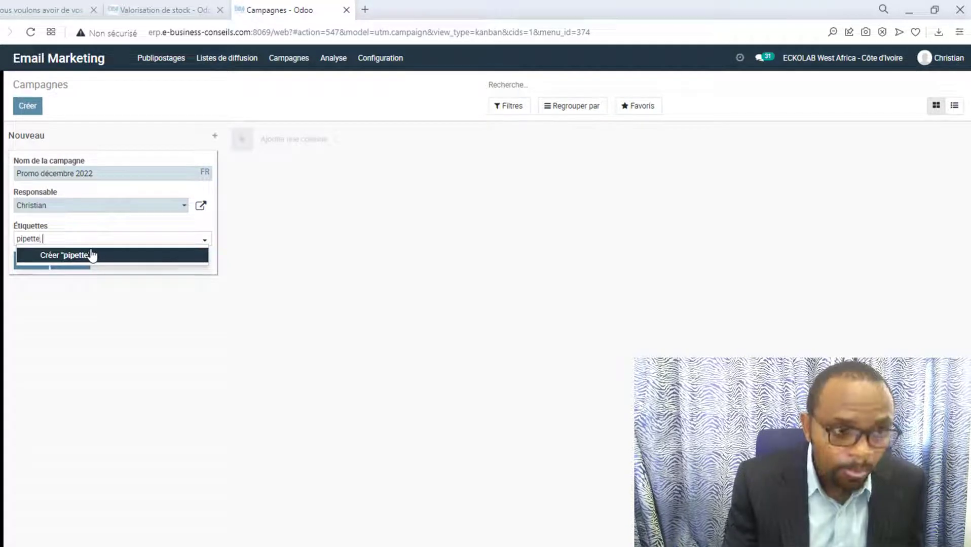
pyautogui.write(' décembre, No')
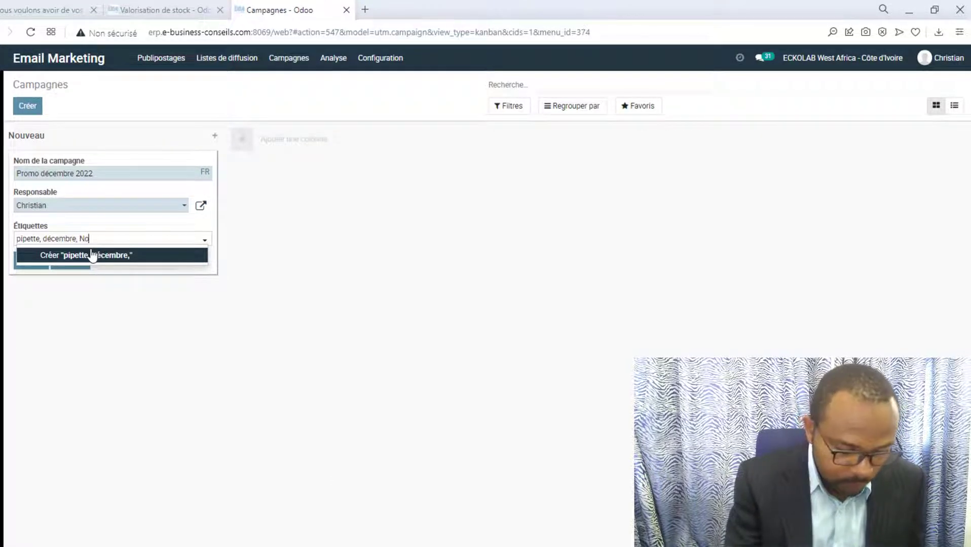
pyautogui.write('uveauté')
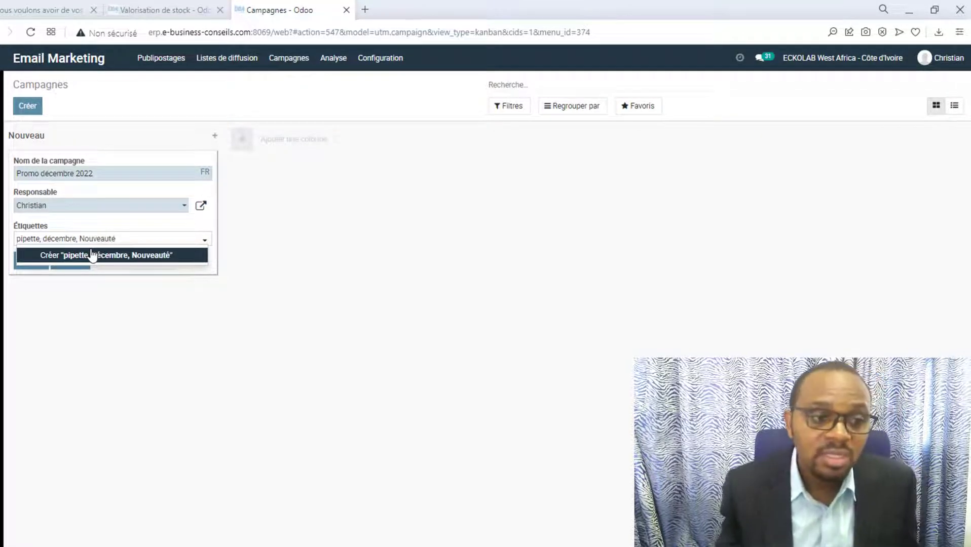
pyautogui.click(92, 256)
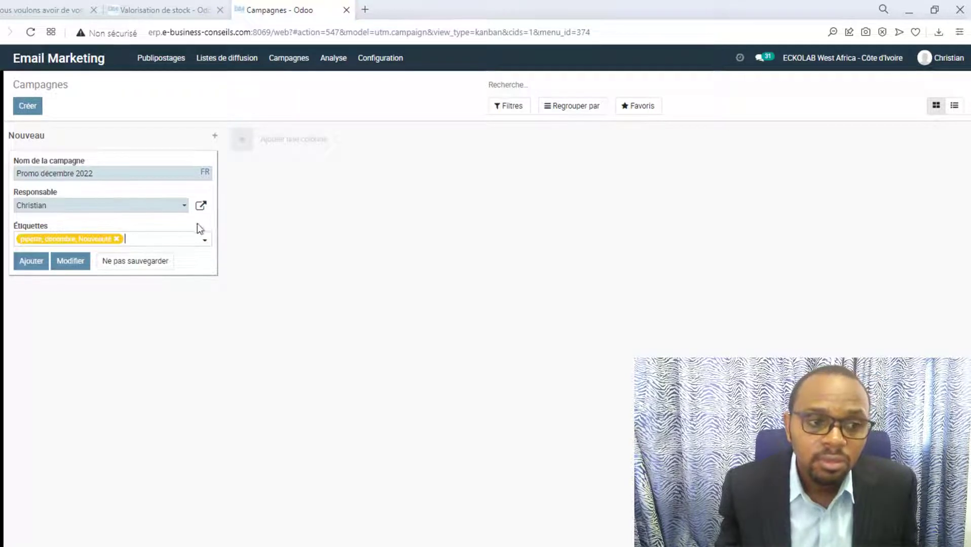
pyautogui.click(117, 239)
pyautogui.write('pipette')
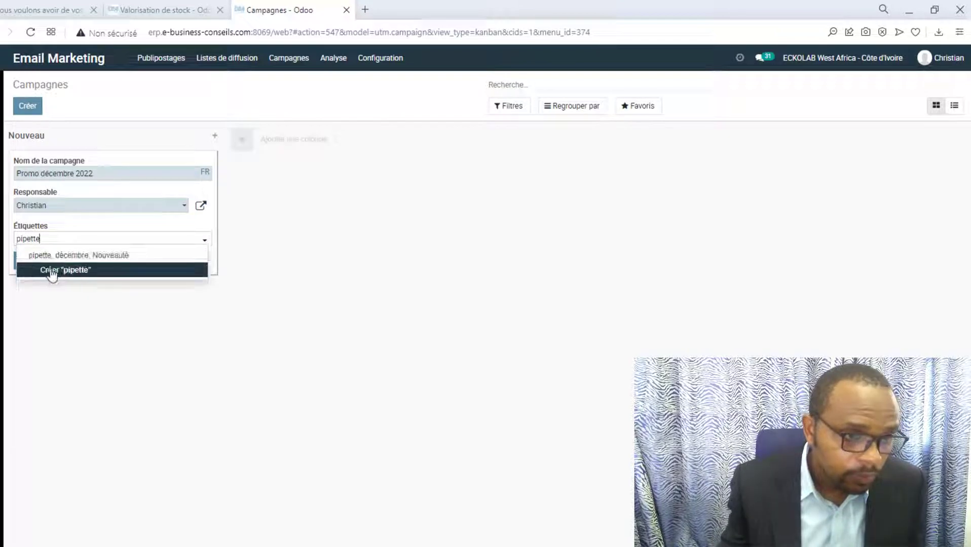
pyautogui.click(78, 271)
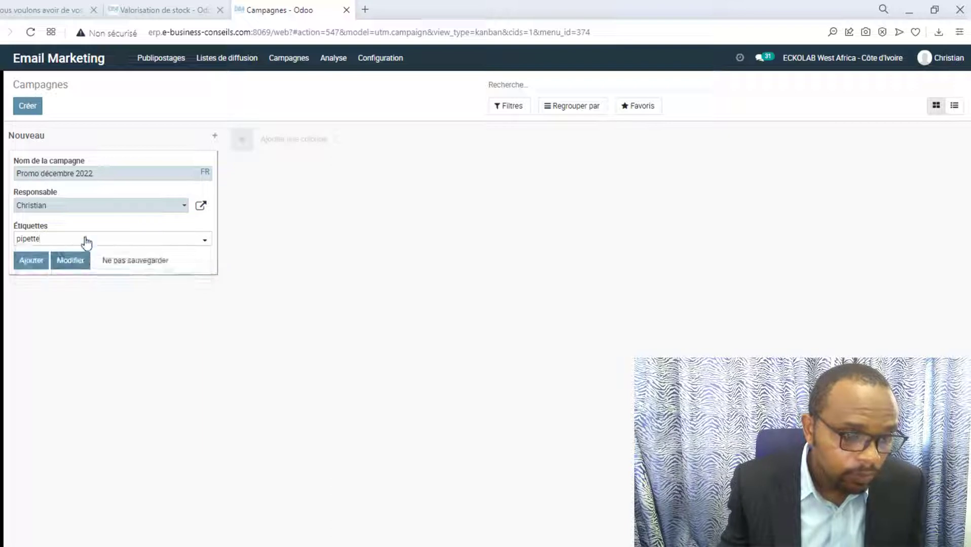
# Add the Décembre and promotion tags, then start a new mailing from the campaign form.
pyautogui.click(134, 247)
pyautogui.write('Dé')
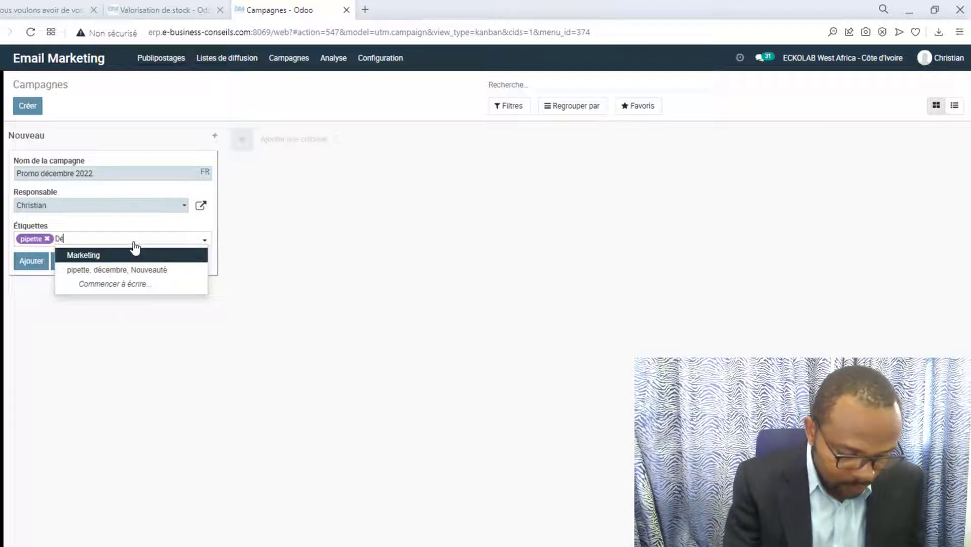
pyautogui.write('cembre')
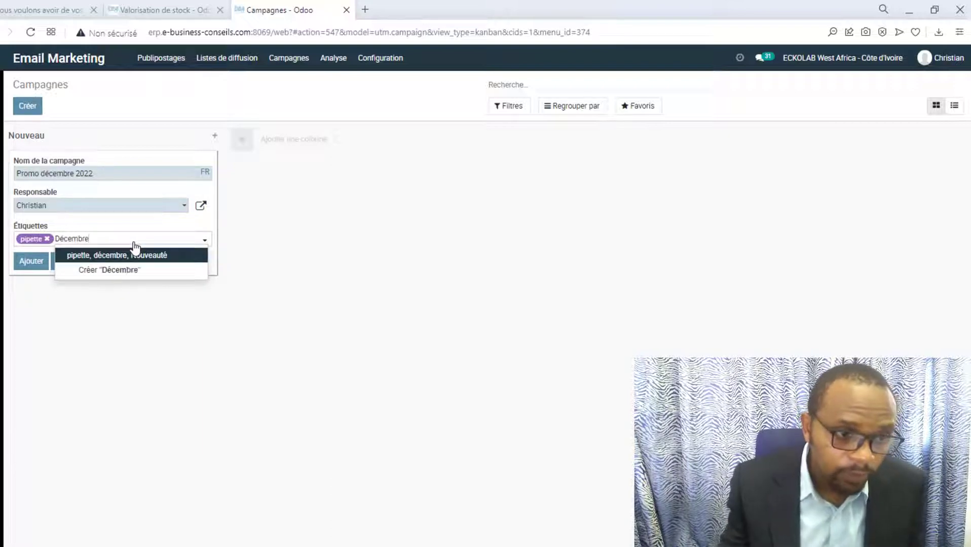
pyautogui.click(137, 272)
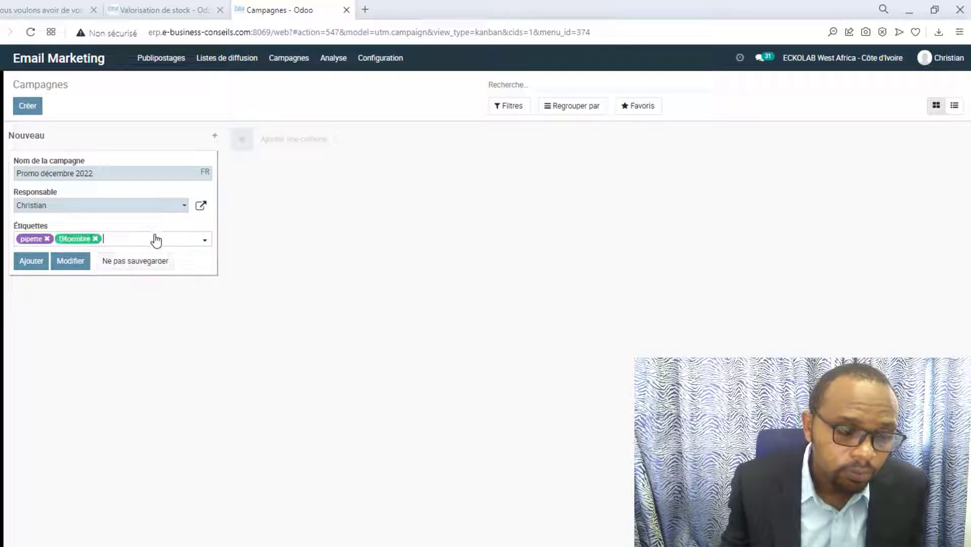
pyautogui.write('pro')
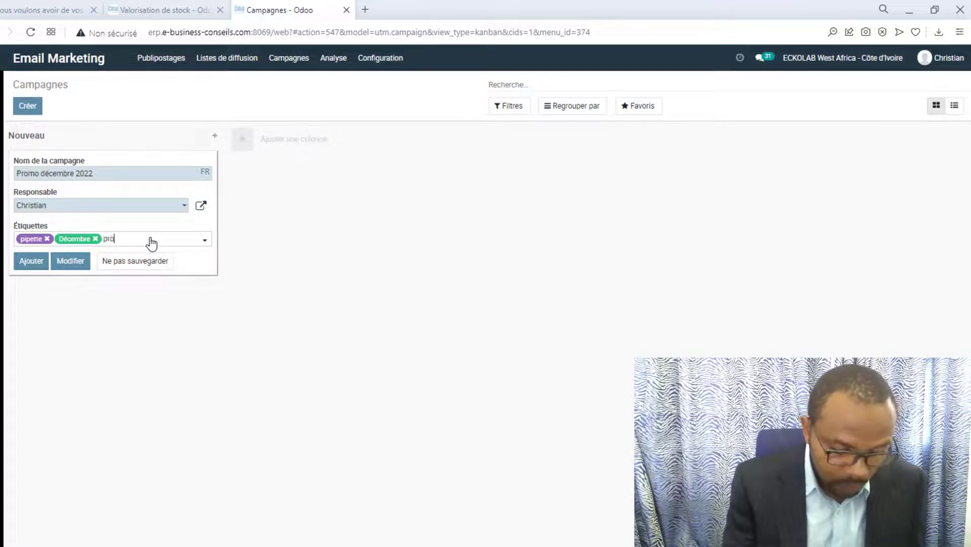
pyautogui.write('motio')
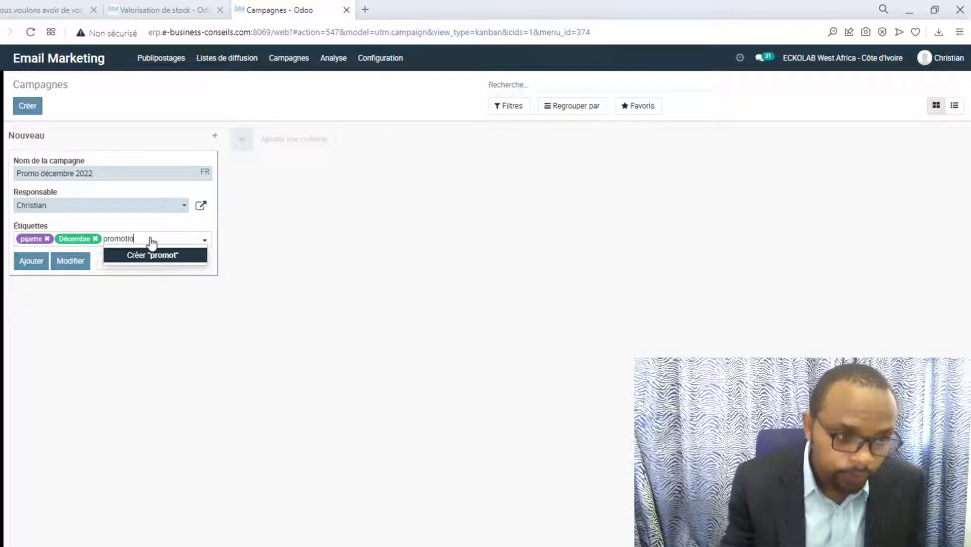
pyautogui.write('n')
pyautogui.click(152, 256)
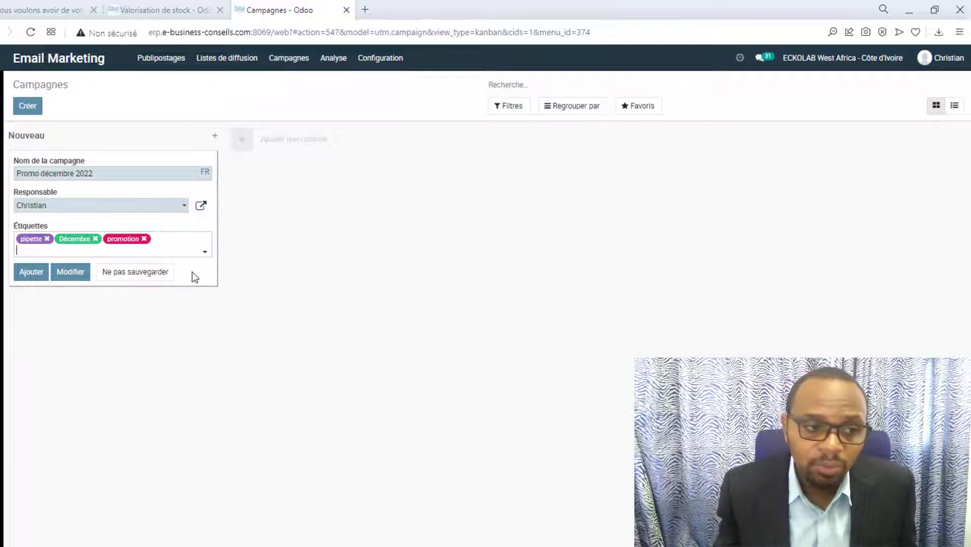
pyautogui.click(55, 275)
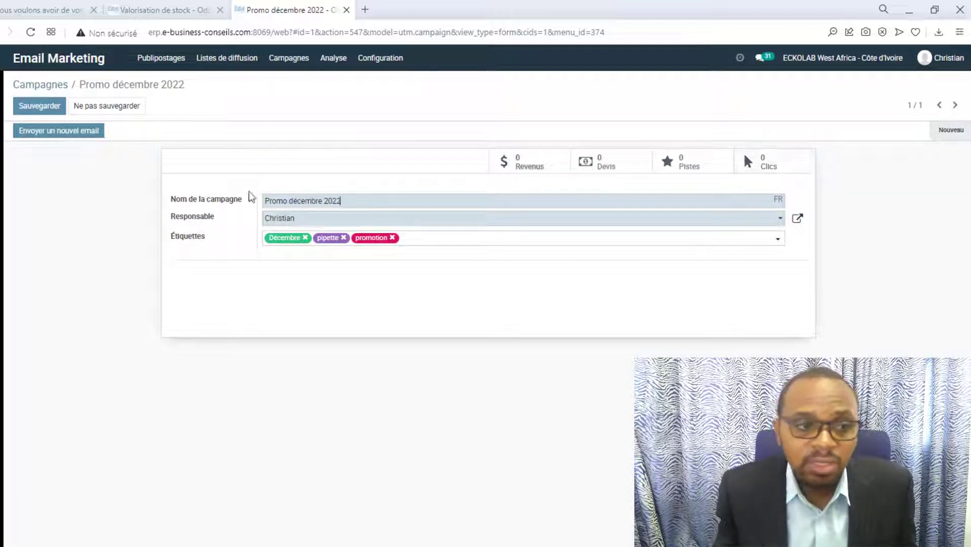
pyautogui.click(77, 133)
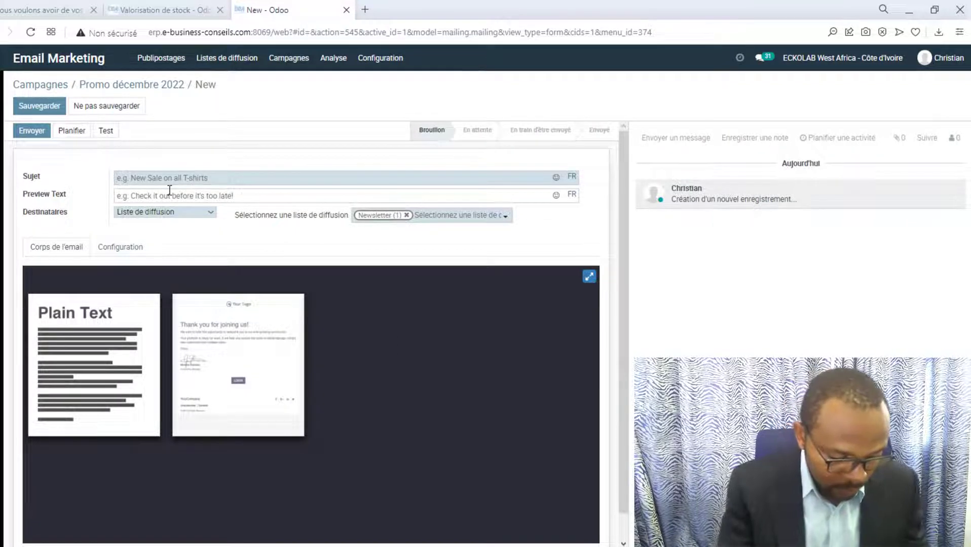
# Enter 'Super promotion avec arrivage' as the new mailing's subject.
pyautogui.write('Super ')
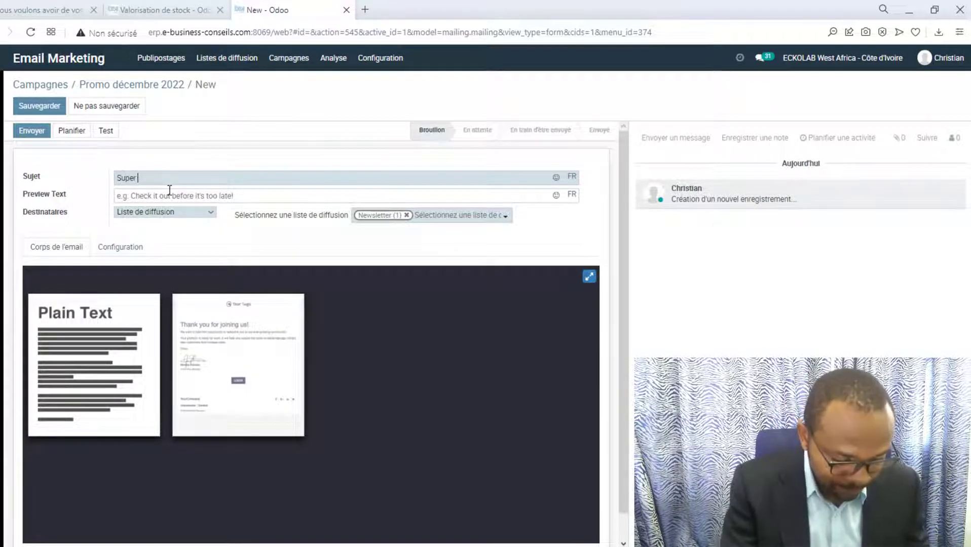
pyautogui.write('promotion avec ar')
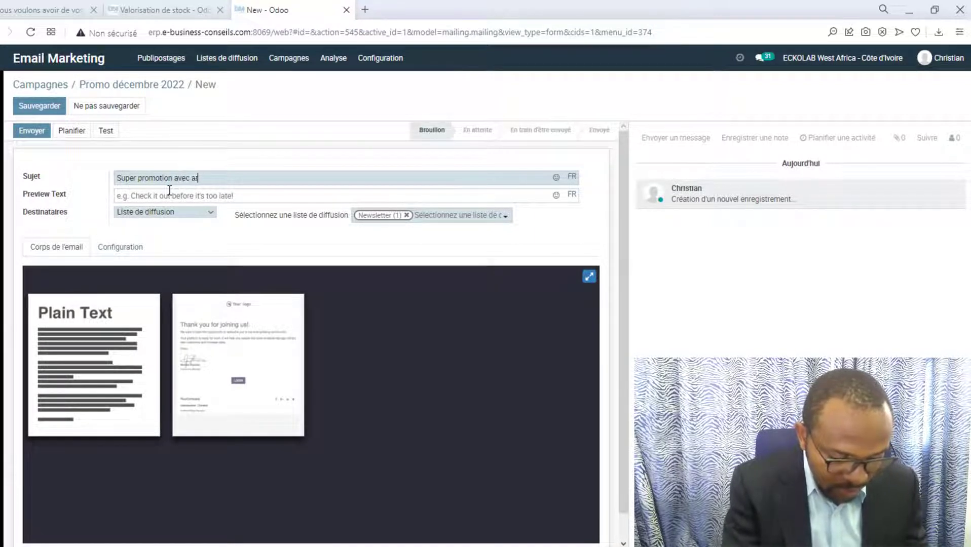
pyautogui.write('rivage')
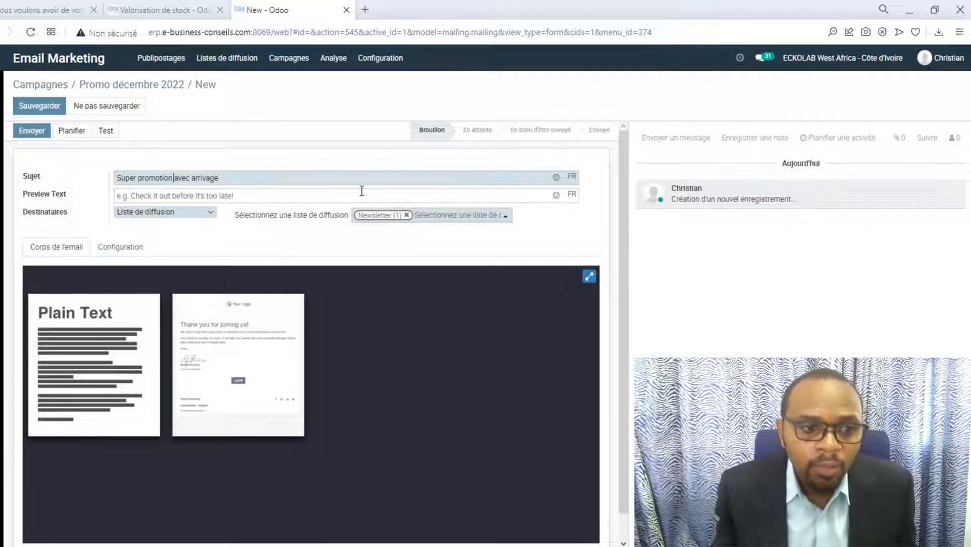
pyautogui.click(215, 214)
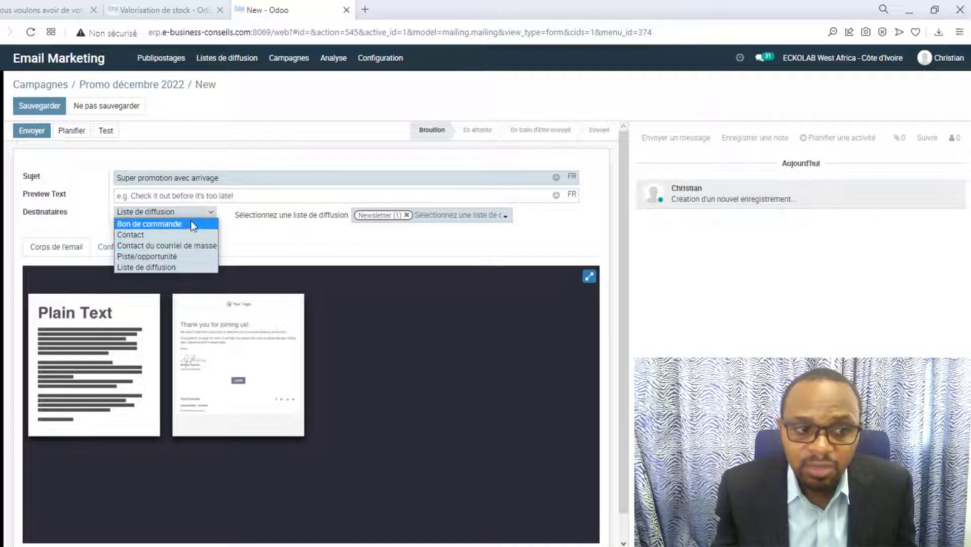
# Keep the Newsletter list as recipients and load the 'Merci de vous joindre à nous!' template body.
pyautogui.click(183, 268)
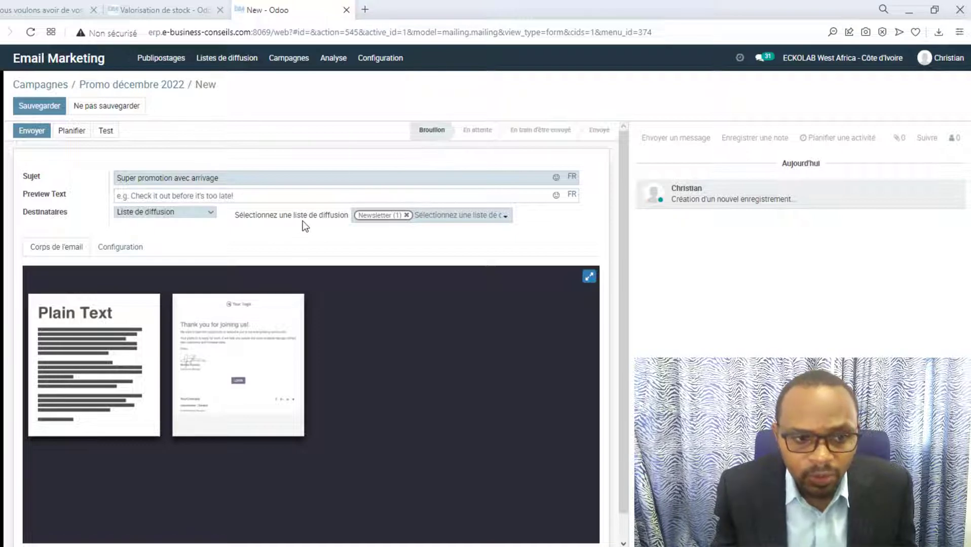
pyautogui.click(457, 217)
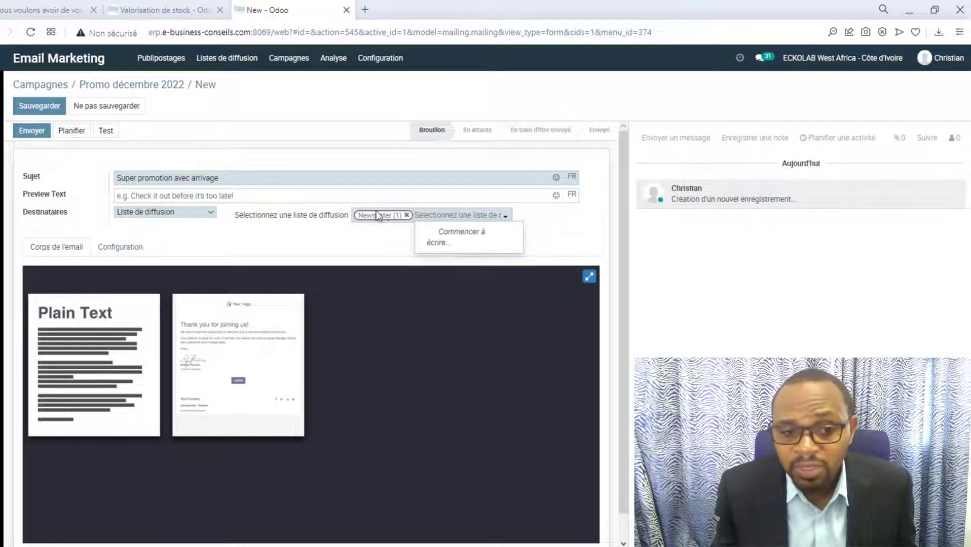
pyautogui.click(449, 204)
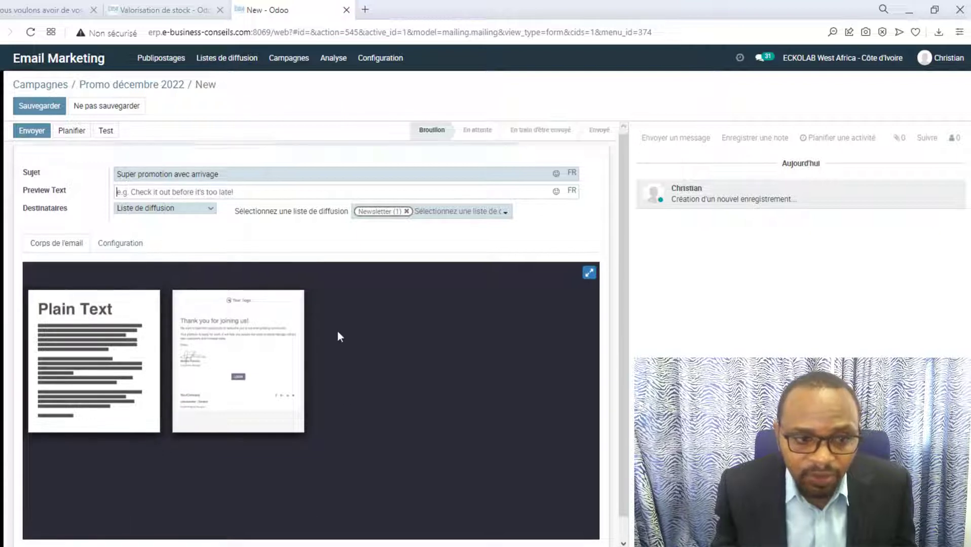
pyautogui.scroll(-1, 338, 332)
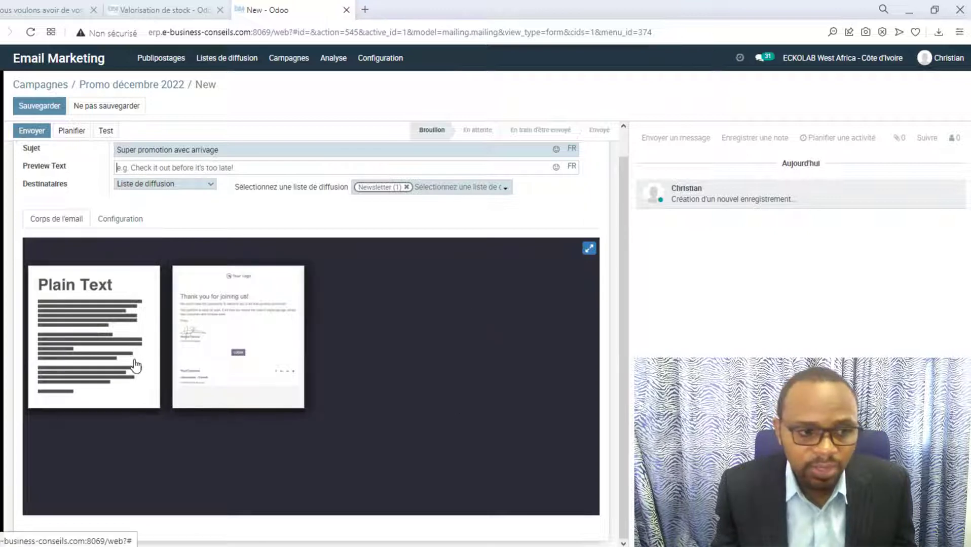
pyautogui.click(233, 333)
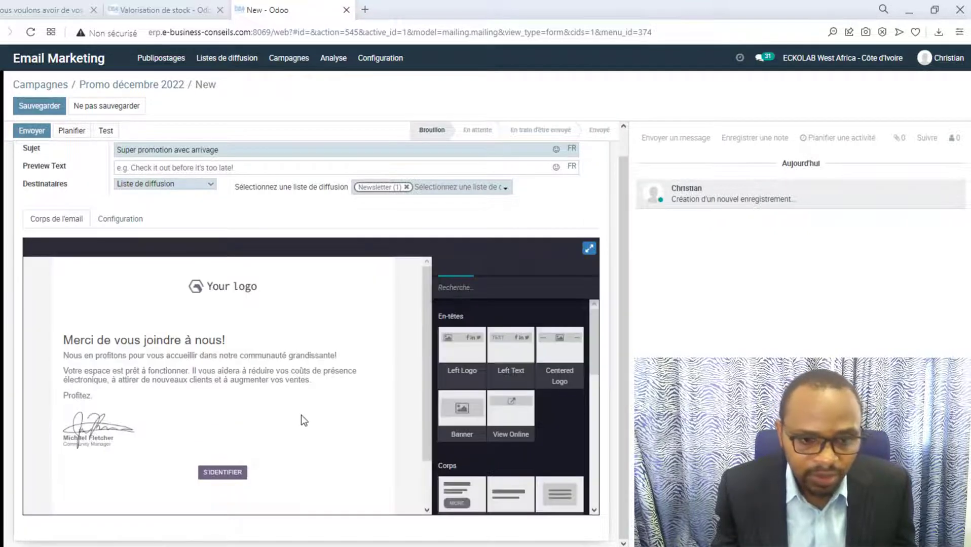
# Replace the 'Your logo' image with fauteuil.jpg and shrink it to a small thumbnail.
pyautogui.click(224, 288)
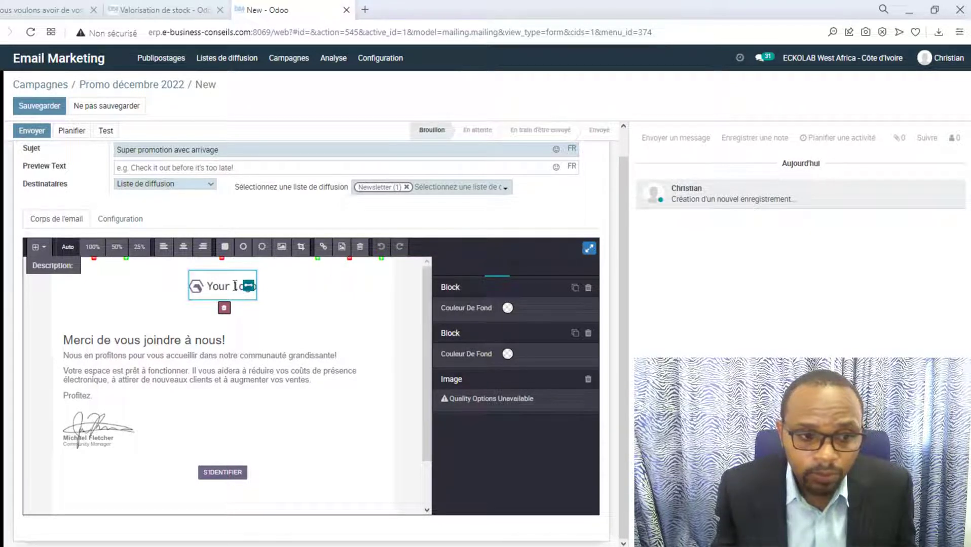
pyautogui.doubleClick(213, 284)
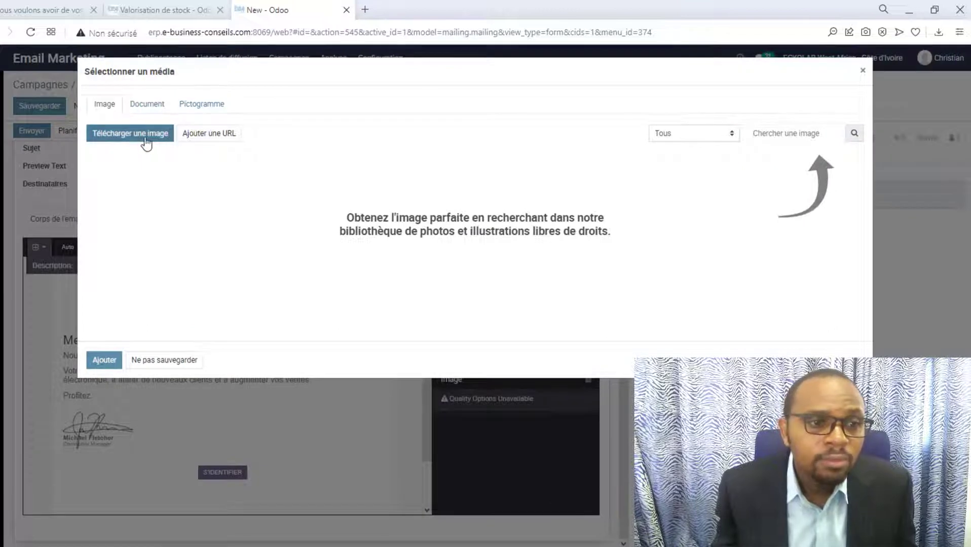
pyautogui.click(195, 134)
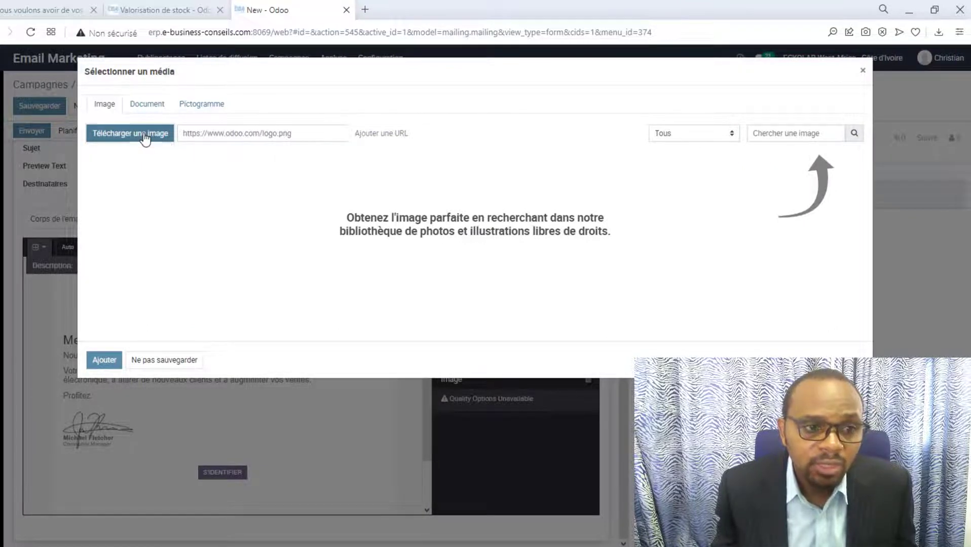
pyautogui.click(142, 133)
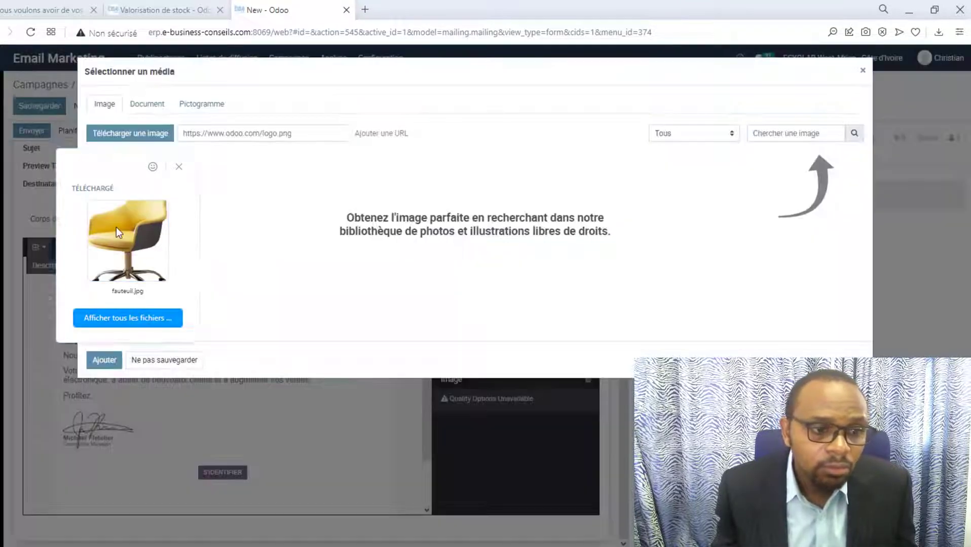
pyautogui.moveTo(116, 227); pyautogui.dragTo(364, 278)
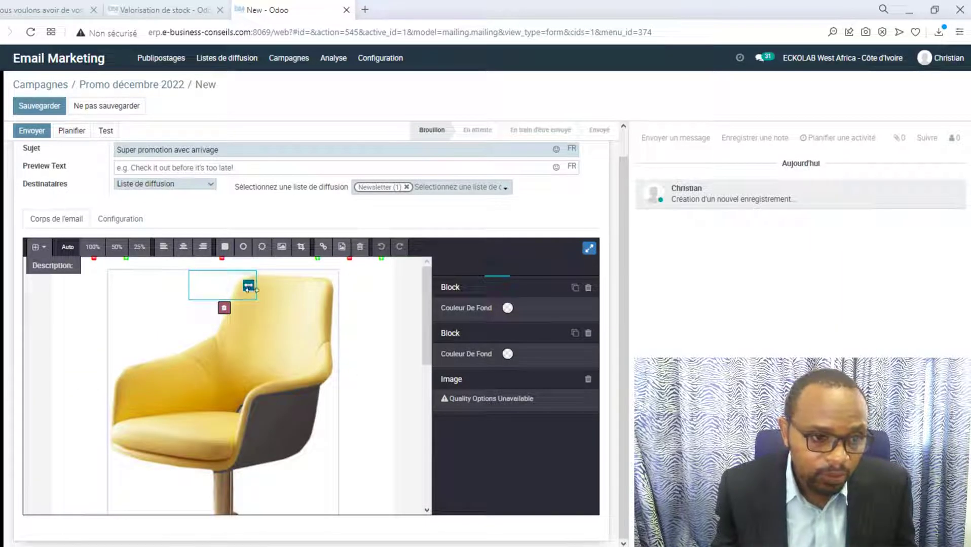
pyautogui.moveTo(249, 286)
pyautogui.mouseDown()
pyautogui.moveTo(235, 292)
pyautogui.moveTo(249, 293)
pyautogui.mouseUp()
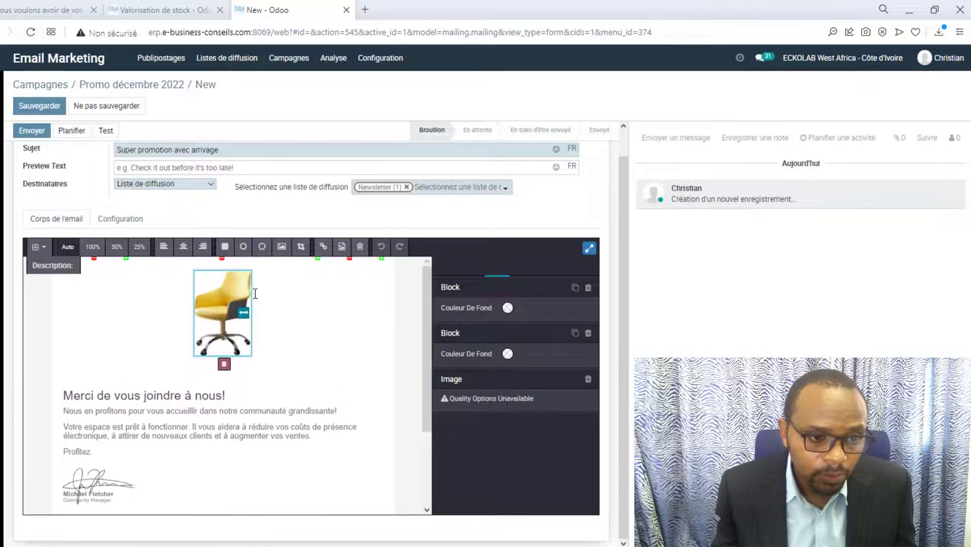
pyautogui.click(219, 395)
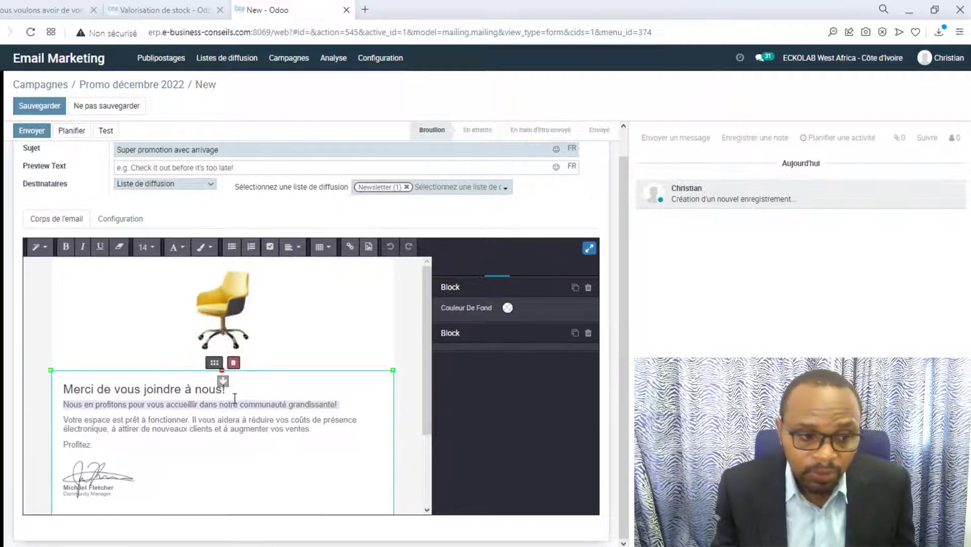
# Delete the signature image and overwrite the sample signature name with the sender's full name.
pyautogui.click(95, 499)
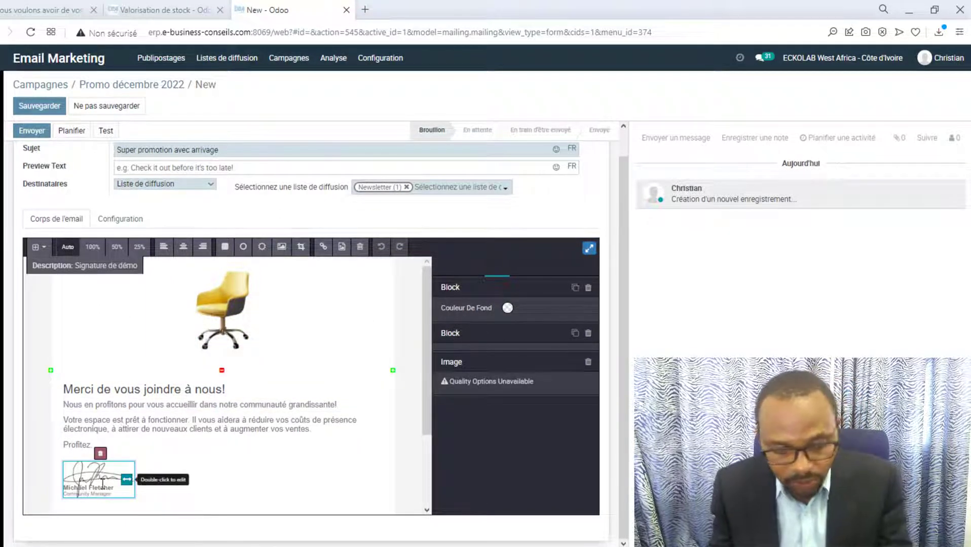
pyautogui.press('Delete')
pyautogui.scroll(-3, 125, 449)
pyautogui.moveTo(115, 379); pyautogui.dragTo(66, 383)
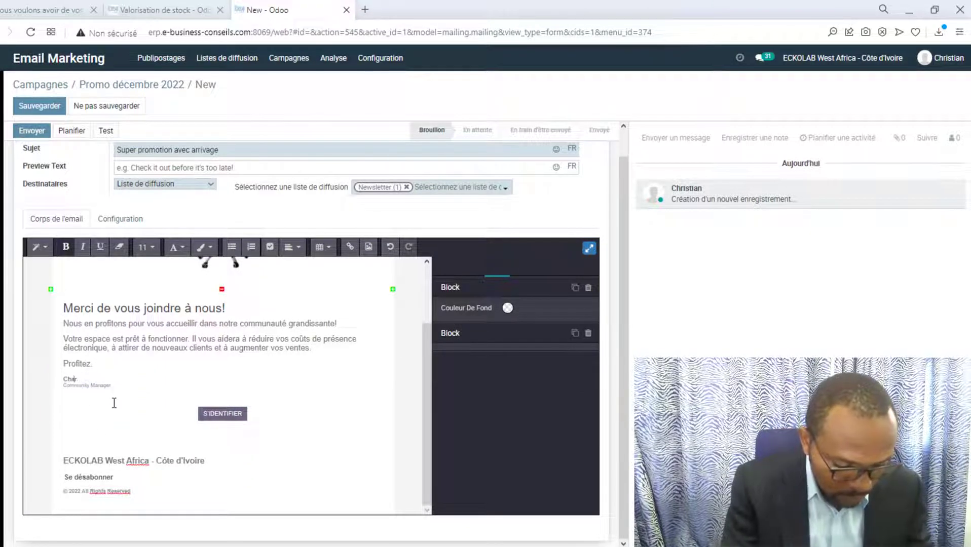
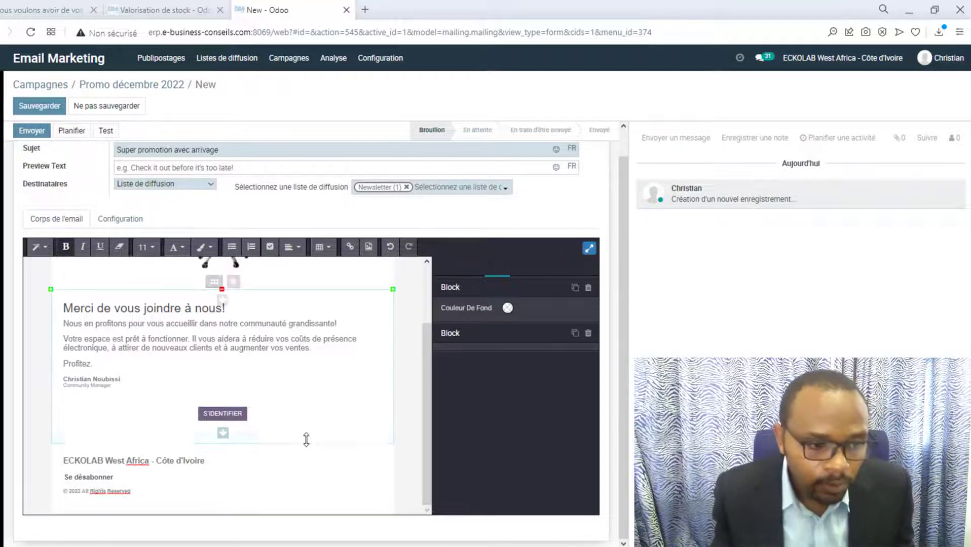
pyautogui.scroll(3, 294, 437)
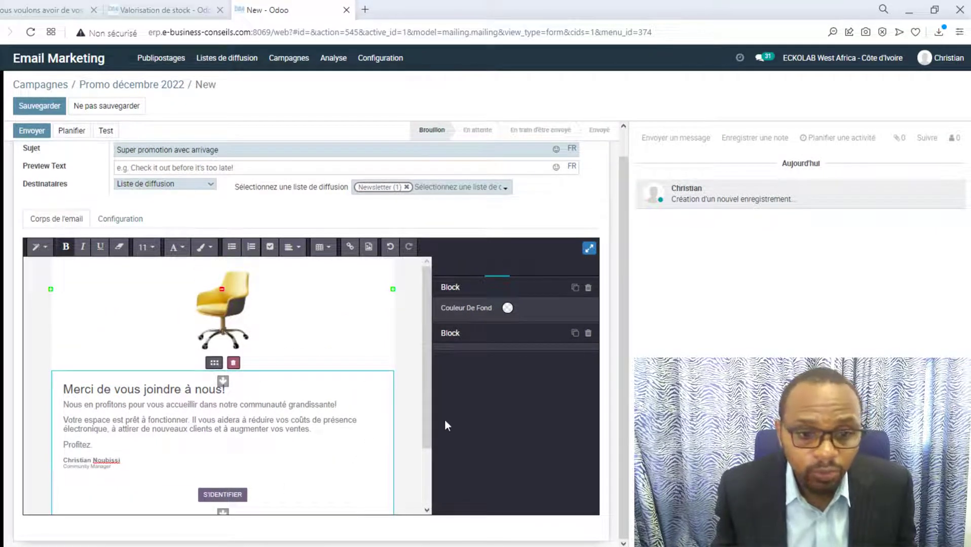
pyautogui.click(361, 322)
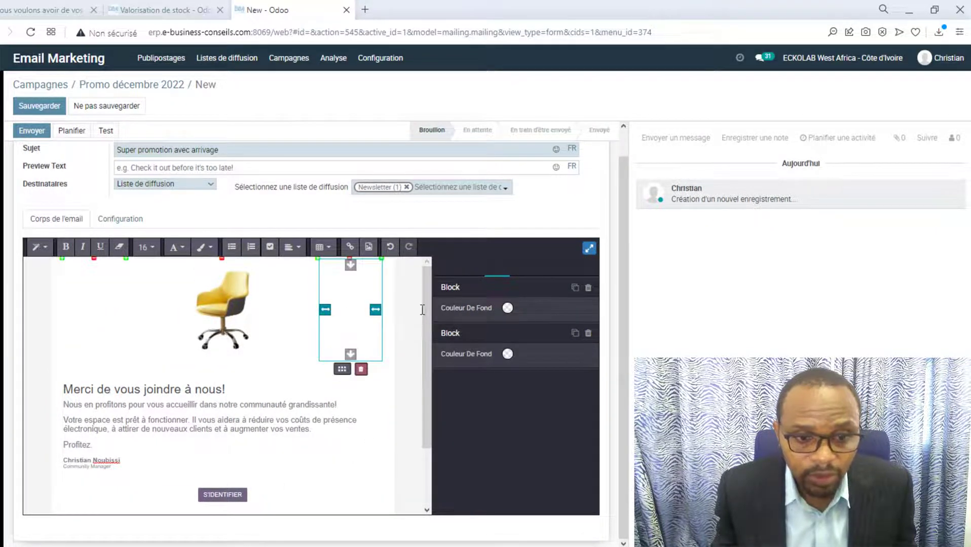
pyautogui.click(41, 356)
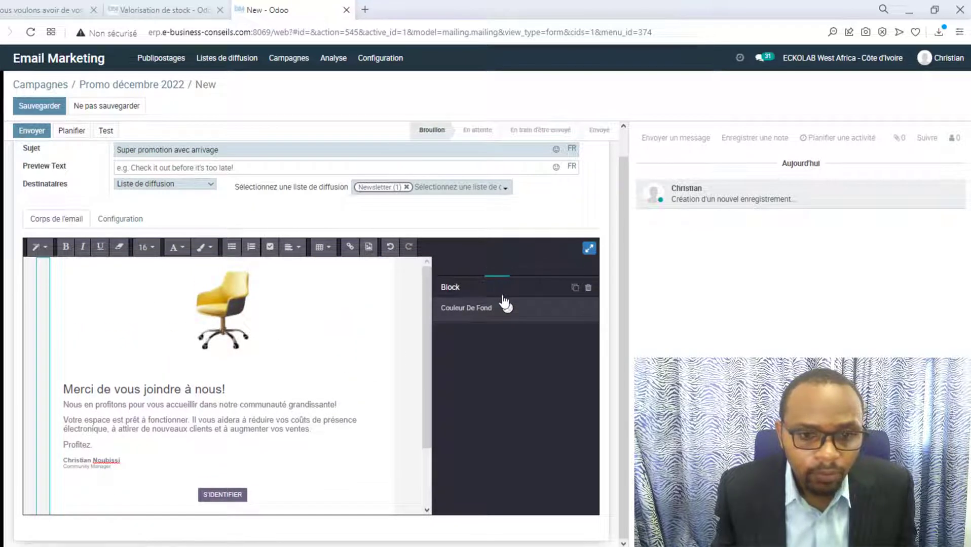
pyautogui.click(504, 270)
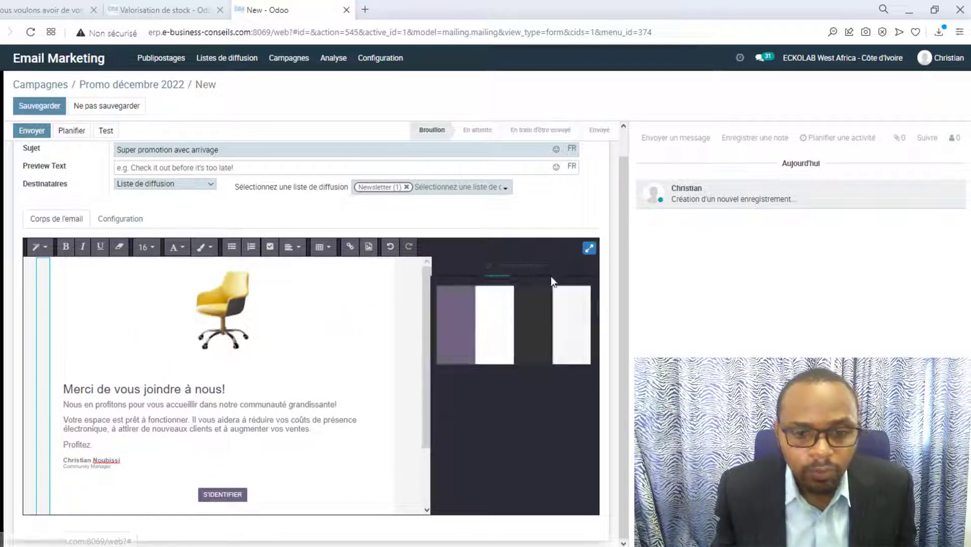
pyautogui.click(552, 274)
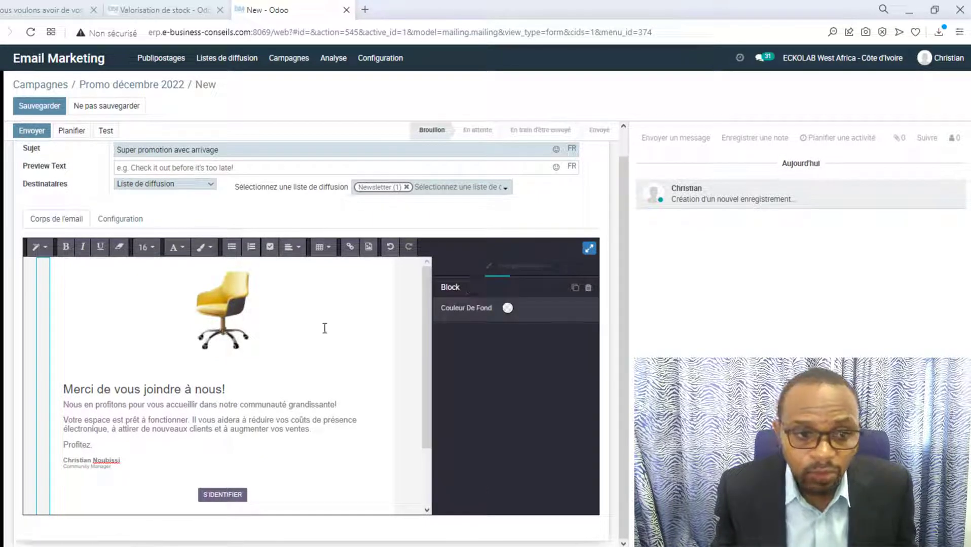
pyautogui.scroll(-2, 111, 377)
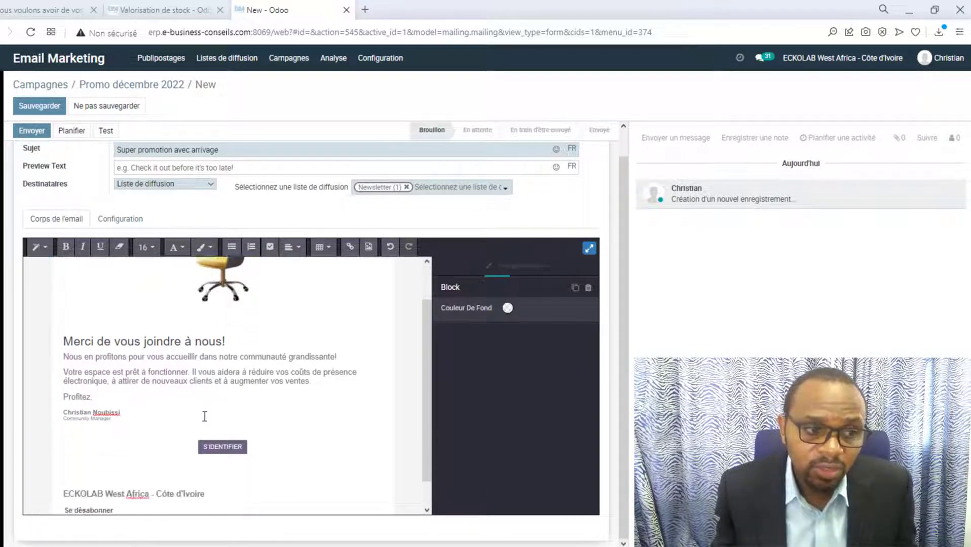
pyautogui.click(39, 248)
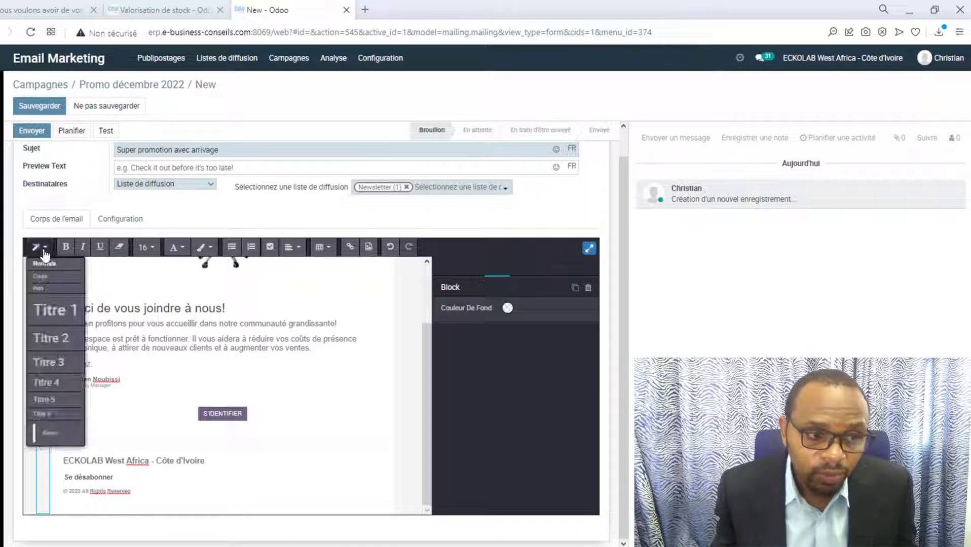
pyautogui.click(378, 426)
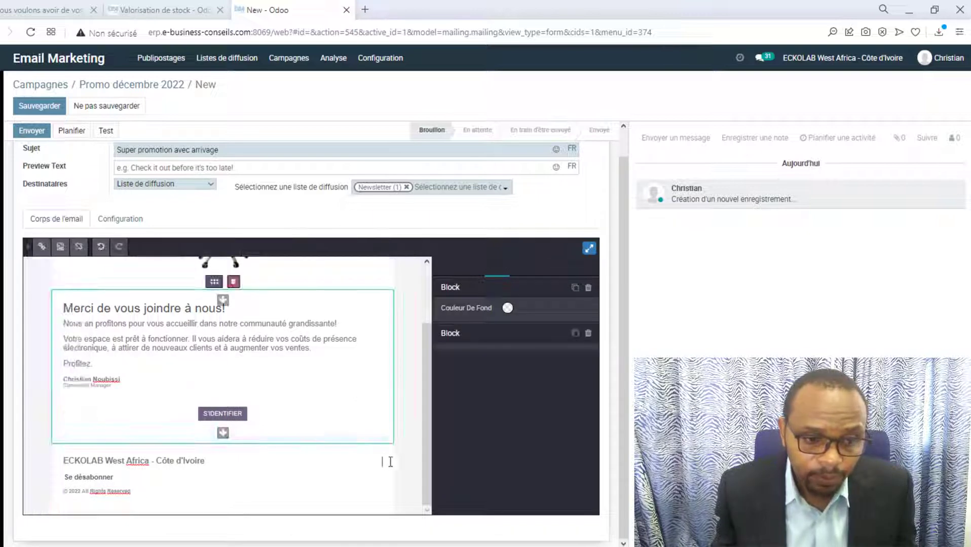
pyautogui.click(414, 392)
pyautogui.scroll(2, 324, 354)
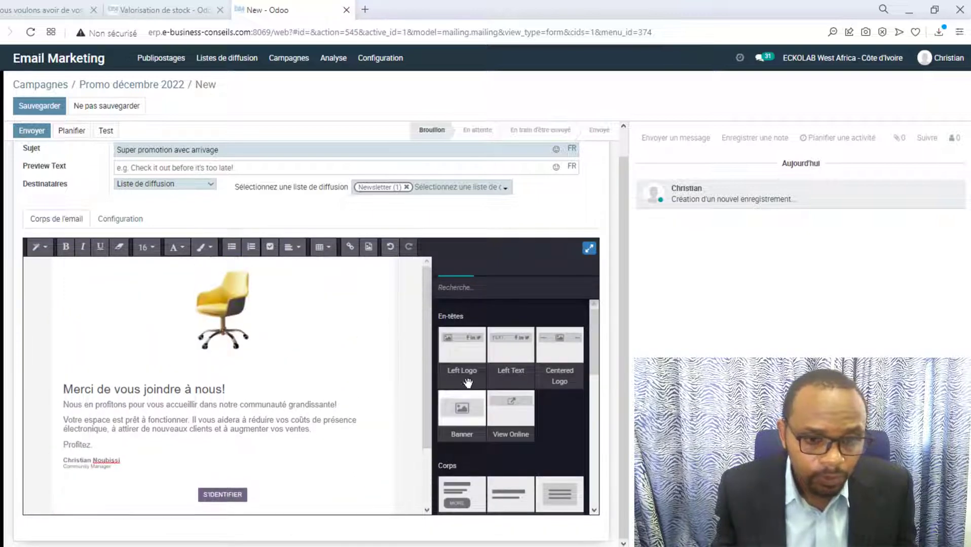
pyautogui.scroll(-2, 372, 363)
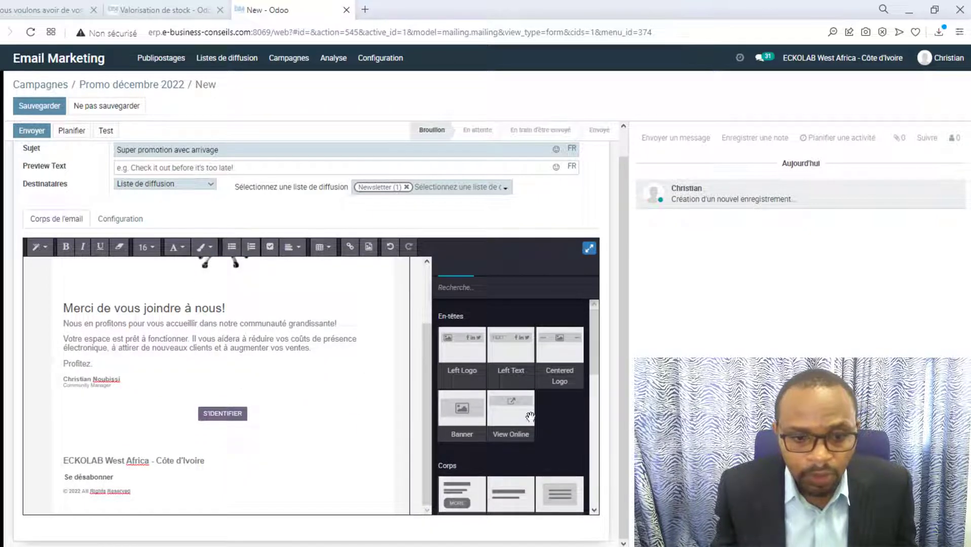
pyautogui.scroll(3, 343, 361)
pyautogui.scroll(1, 343, 361)
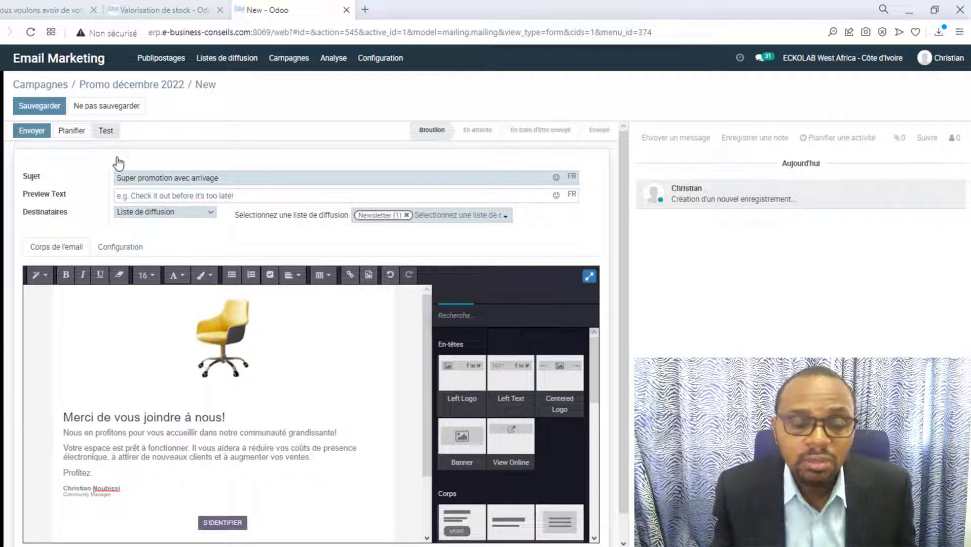
# Save the mailing and send a test e-mail to a different recipient address.
pyautogui.hotkey('alt', 's')
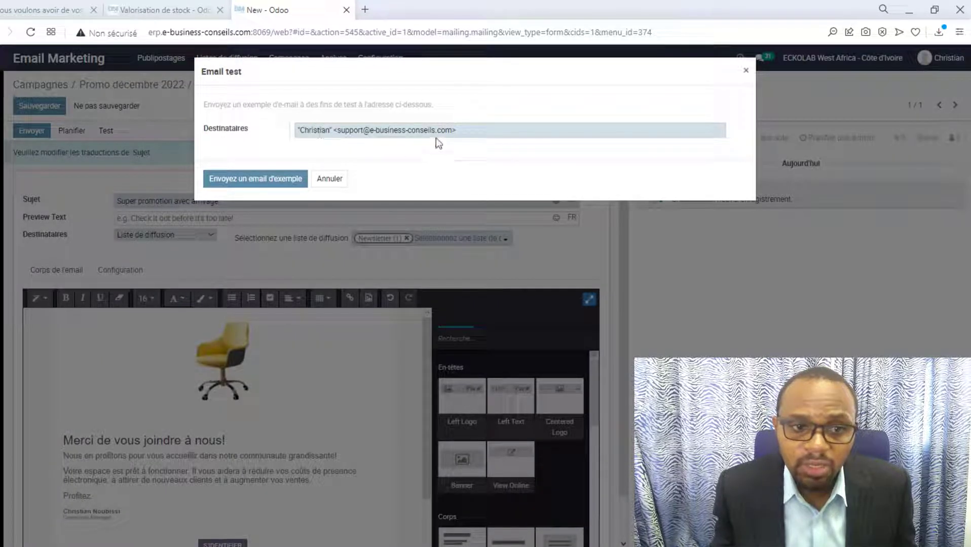
pyautogui.moveTo(463, 131); pyautogui.dragTo(276, 132)
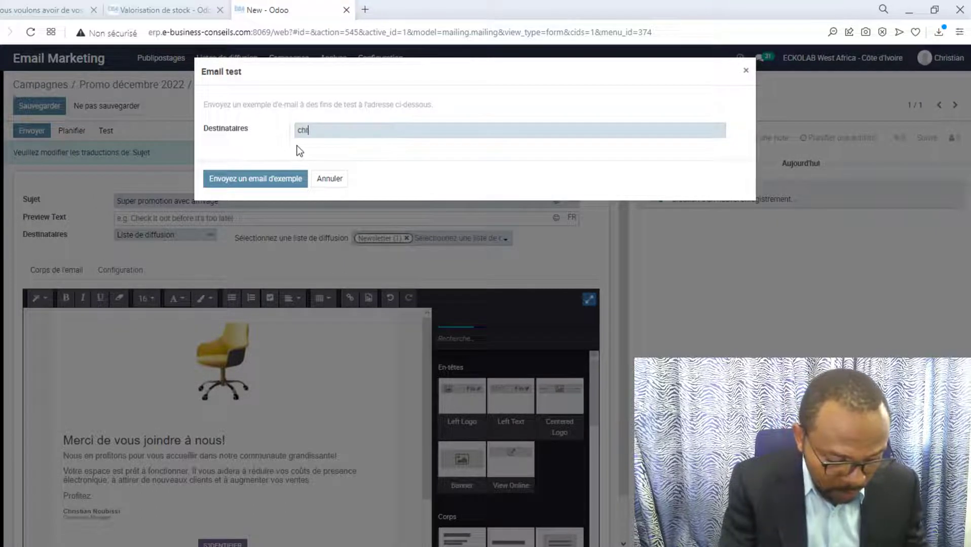
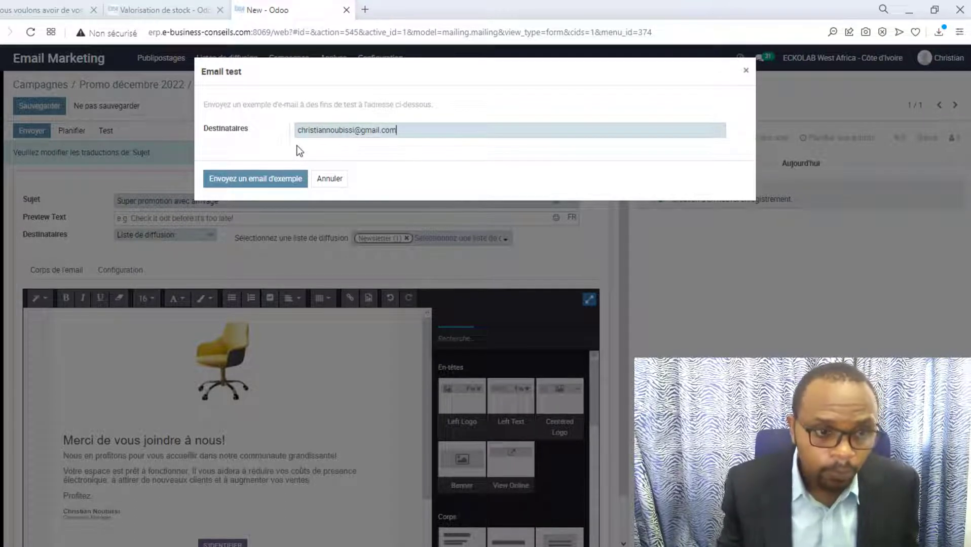
pyautogui.click(299, 184)
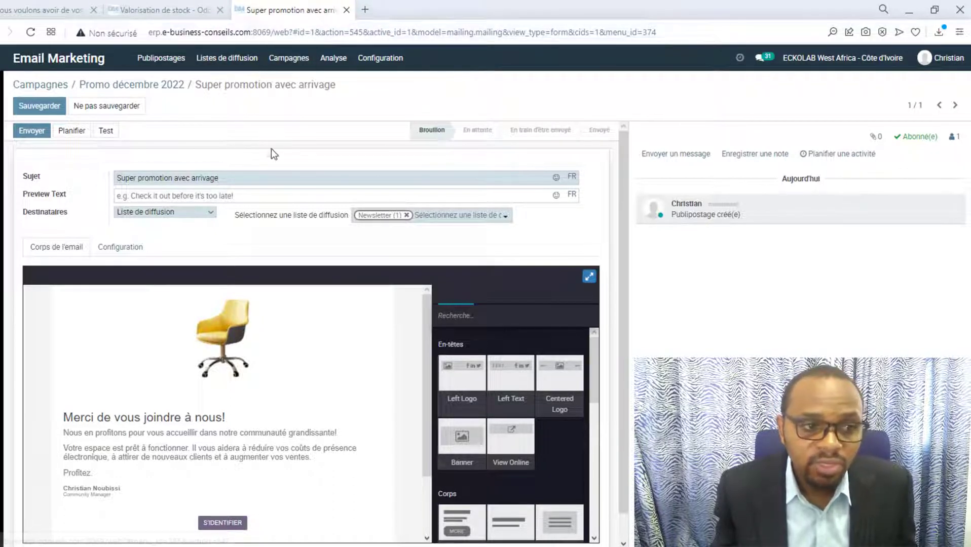
# Schedule the mailing to send on 28 May 2022, then go back to the mailings board.
pyautogui.click(73, 132)
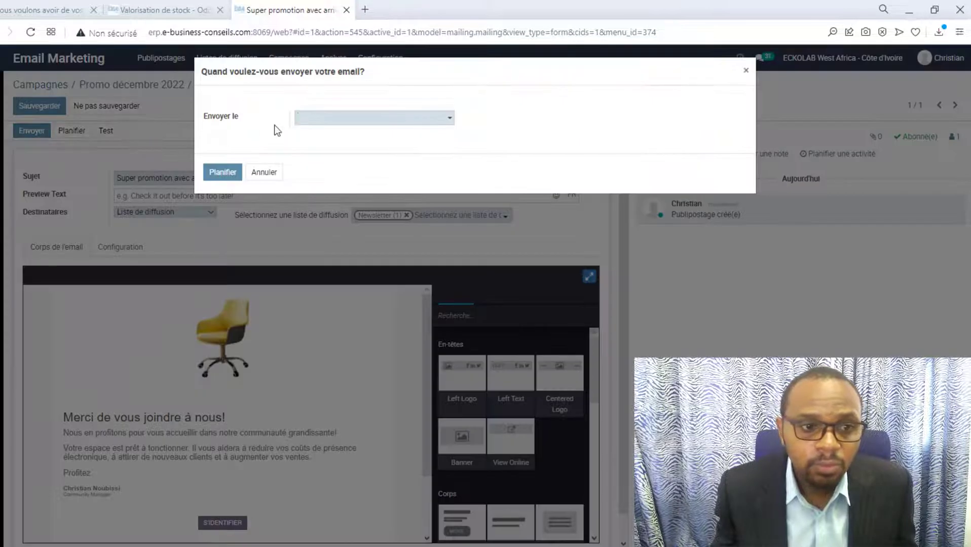
pyautogui.click(449, 118)
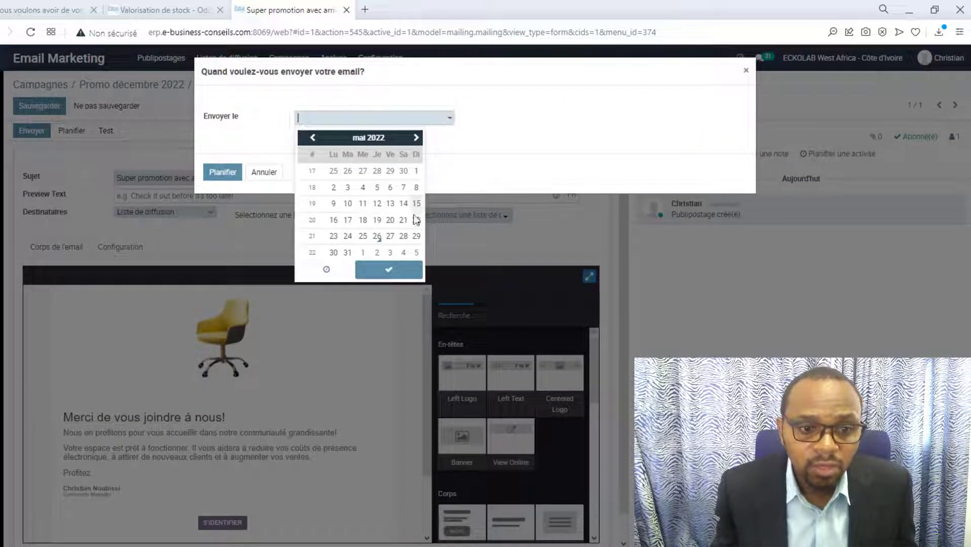
pyautogui.click(404, 236)
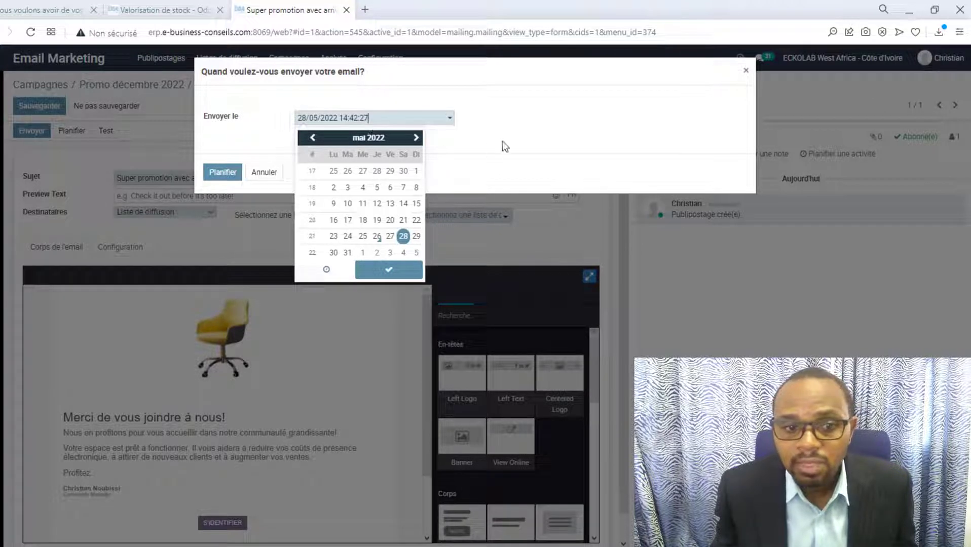
pyautogui.click(387, 272)
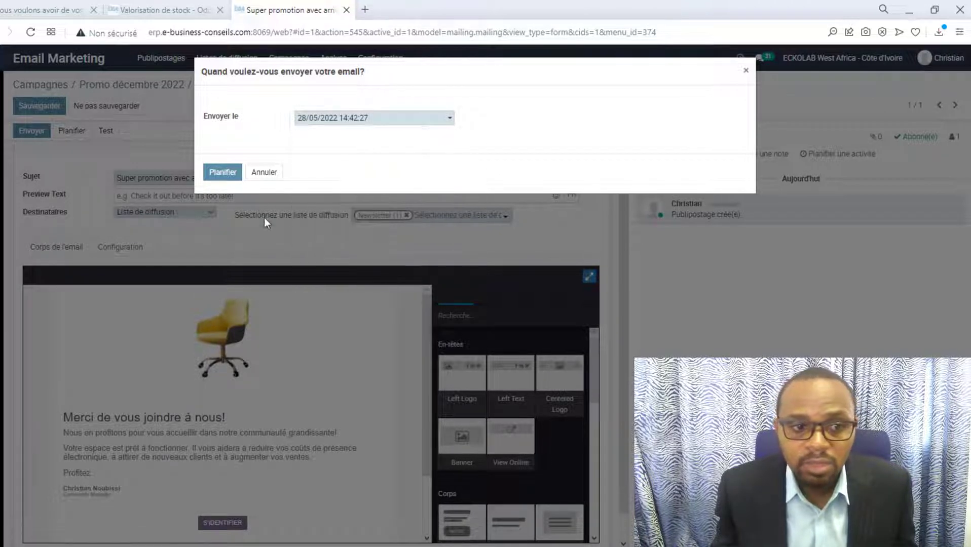
pyautogui.click(230, 172)
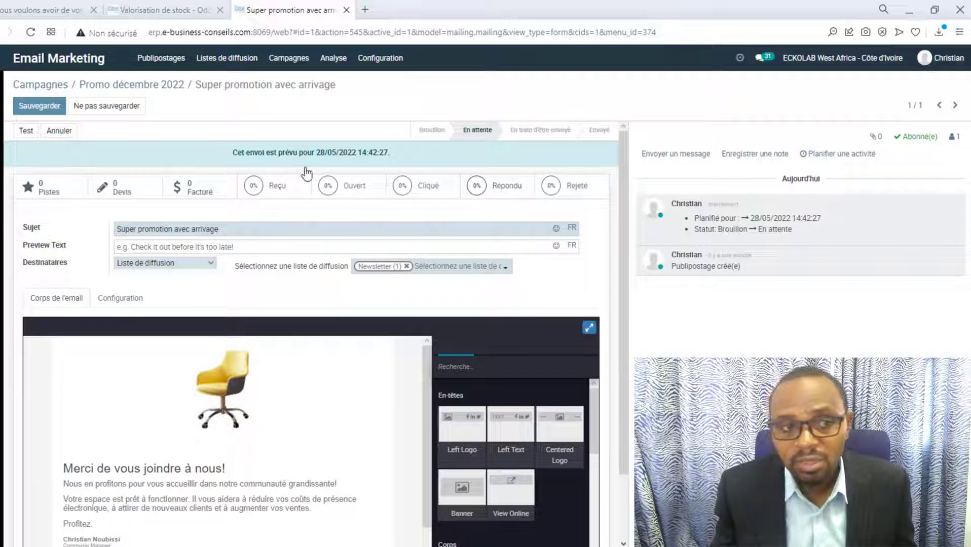
pyautogui.click(174, 69)
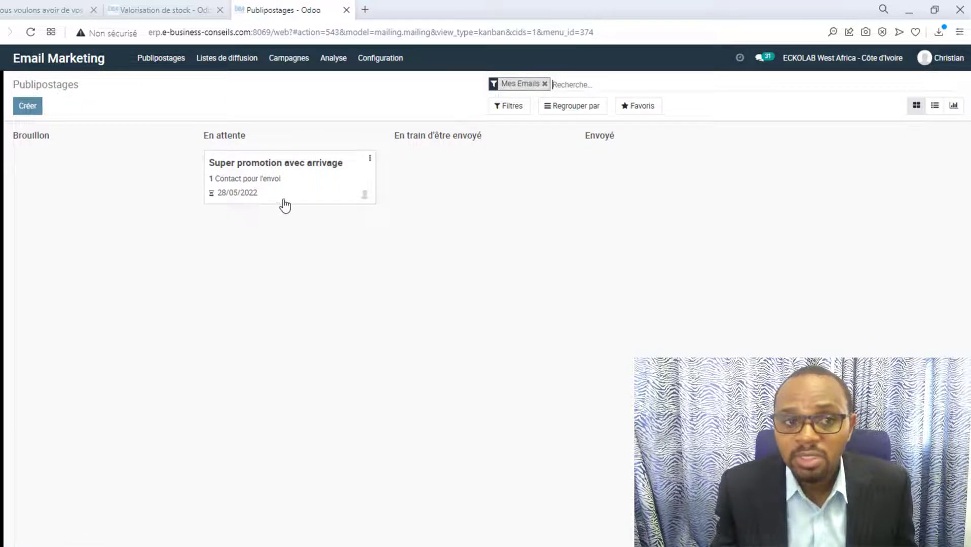
# Browse to the mailing lists and review the single contact in the Newsletter list.
pyautogui.click(296, 61)
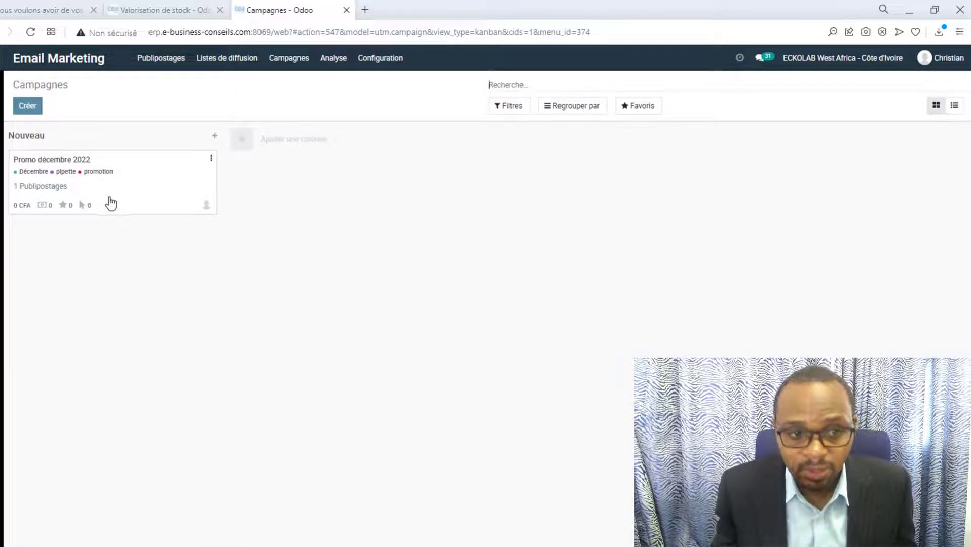
pyautogui.click(232, 58)
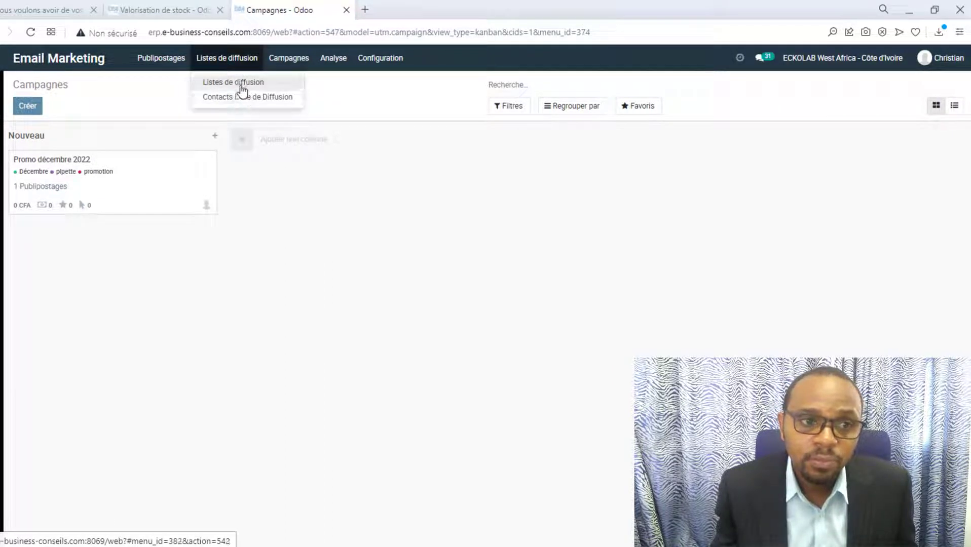
pyautogui.click(241, 89)
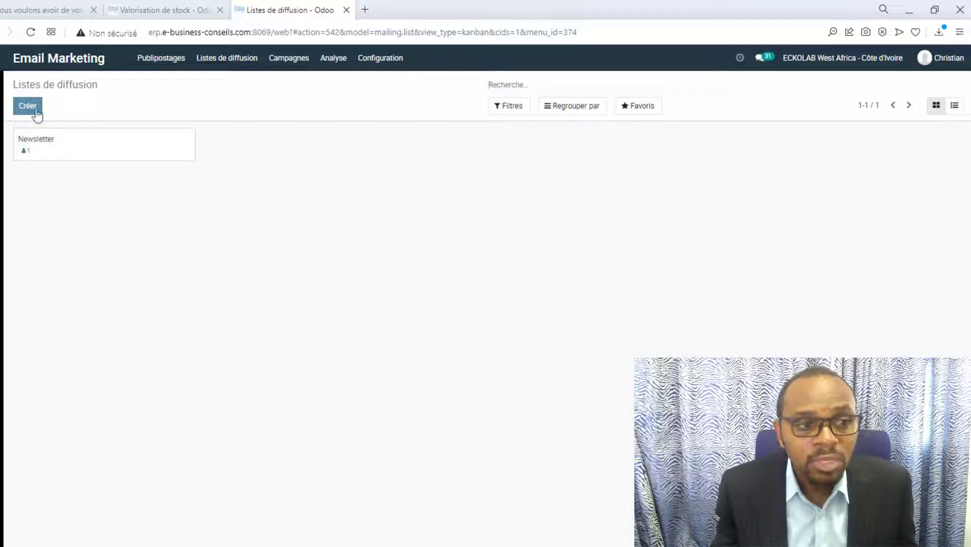
pyautogui.click(48, 147)
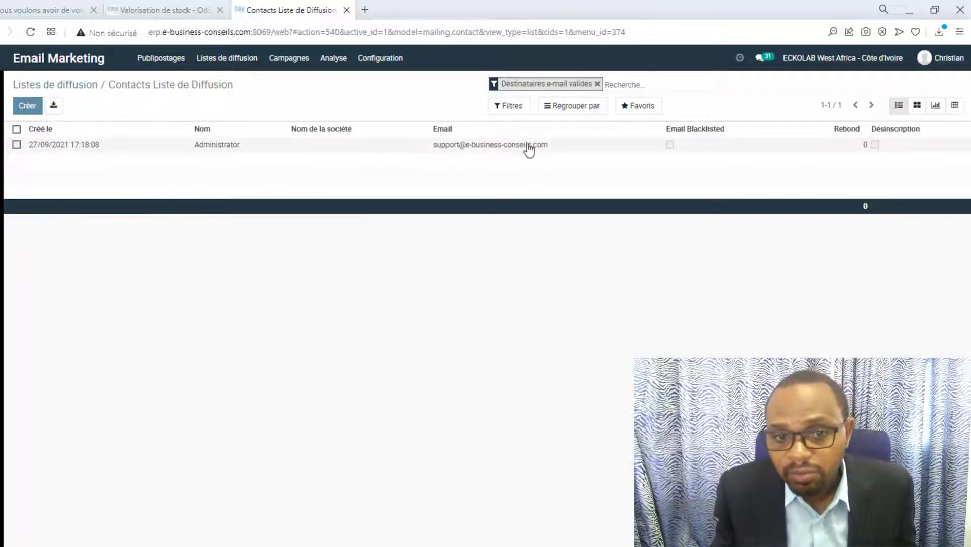
pyautogui.click(76, 86)
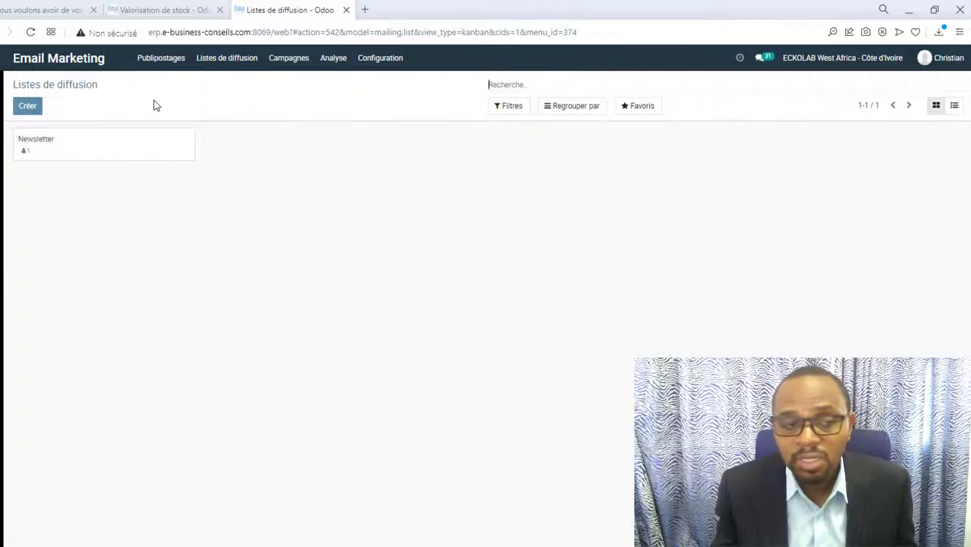
# Create the 'Clients réactifs' mailing list and open its empty contacts page.
pyautogui.click(26, 114)
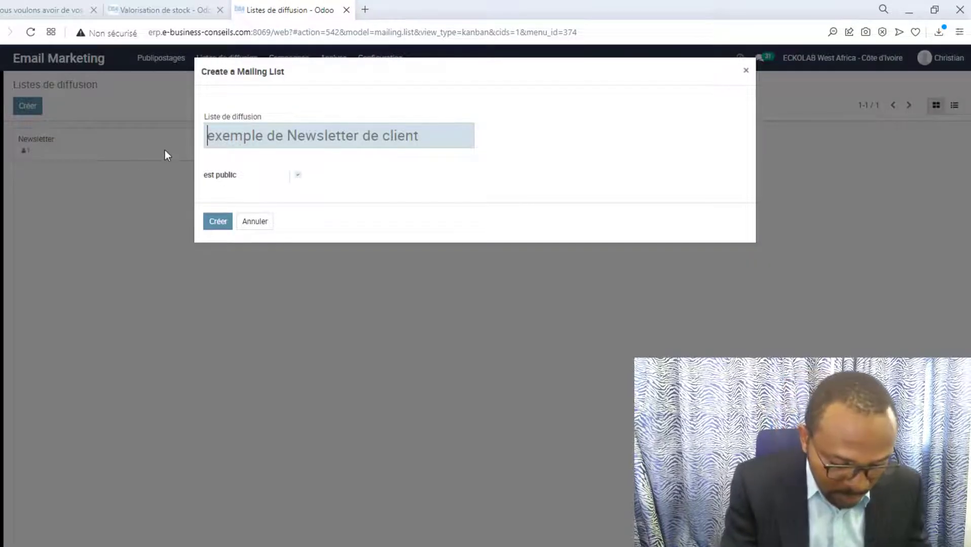
pyautogui.write('Client')
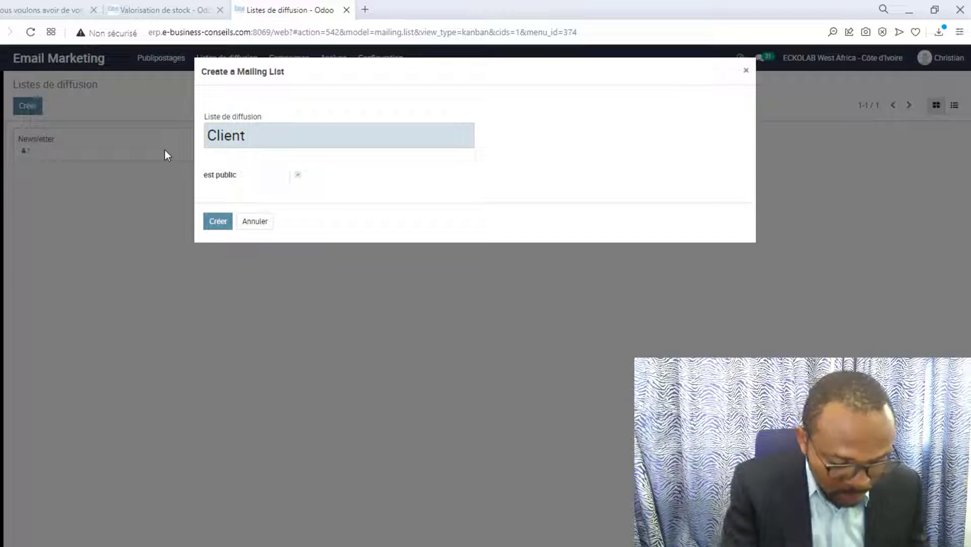
pyautogui.write('Cameroun')
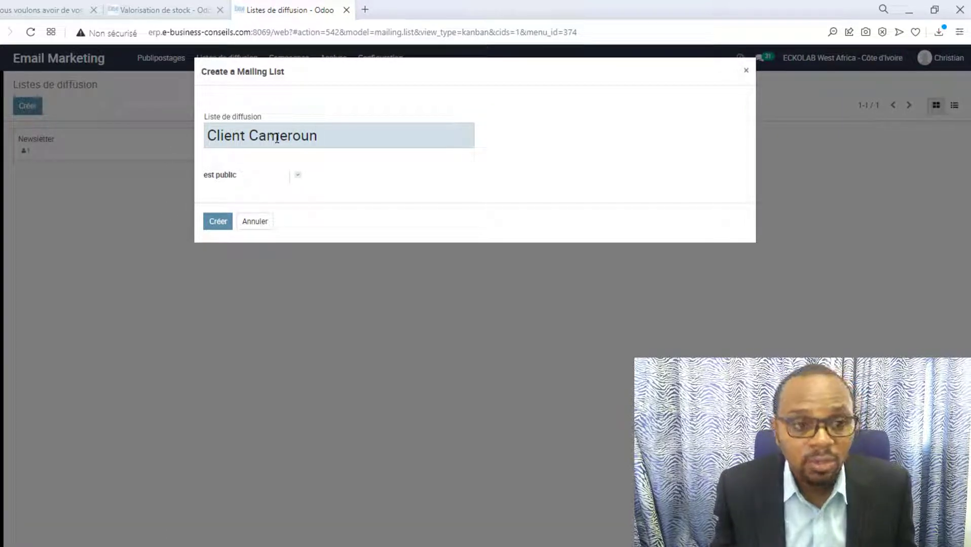
pyautogui.write('s')
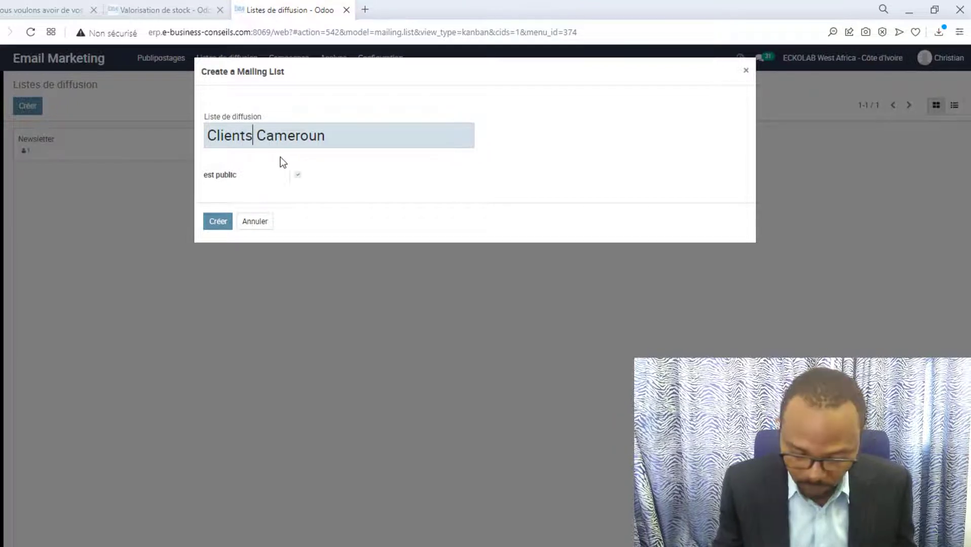
pyautogui.press('Right')
pyautogui.hotkey('shift', 'End')
pyautogui.write('réa')
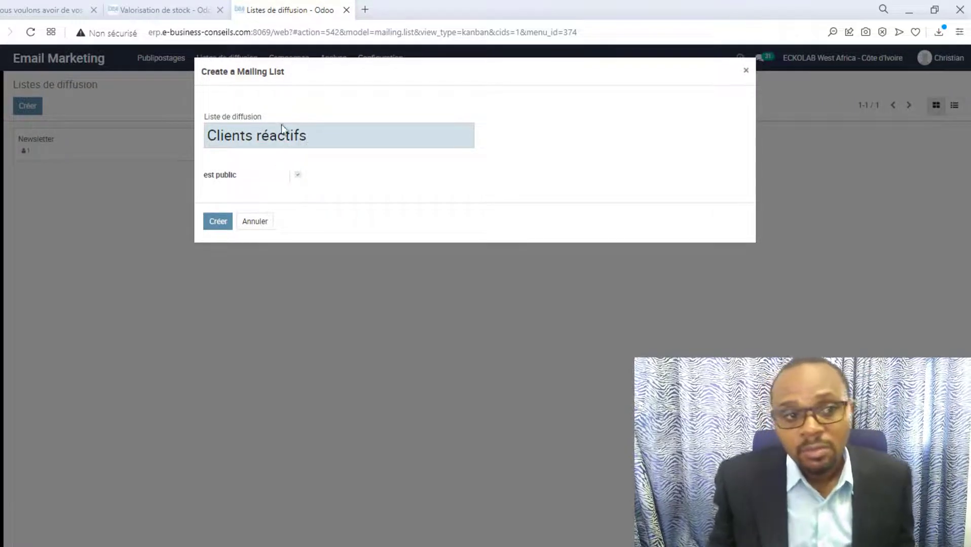
pyautogui.click(219, 223)
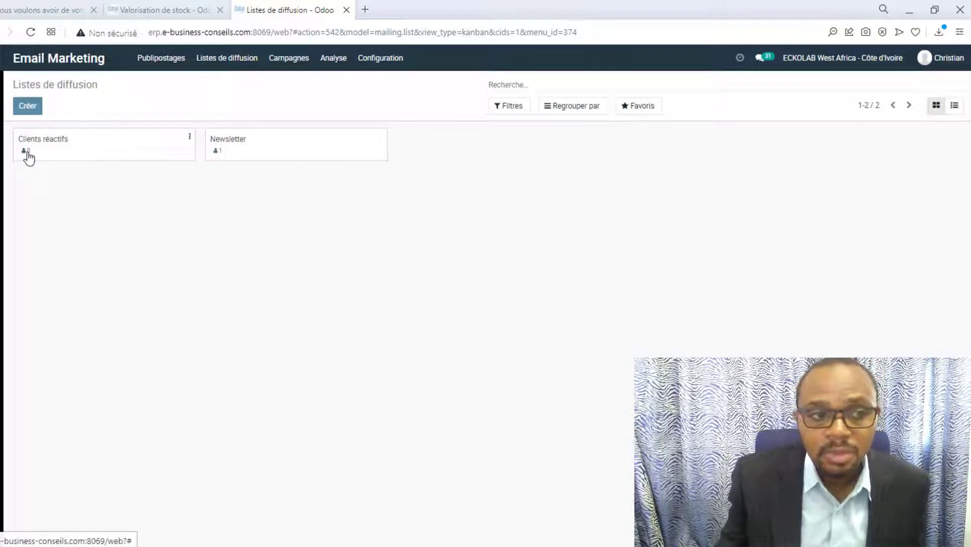
pyautogui.click(72, 127)
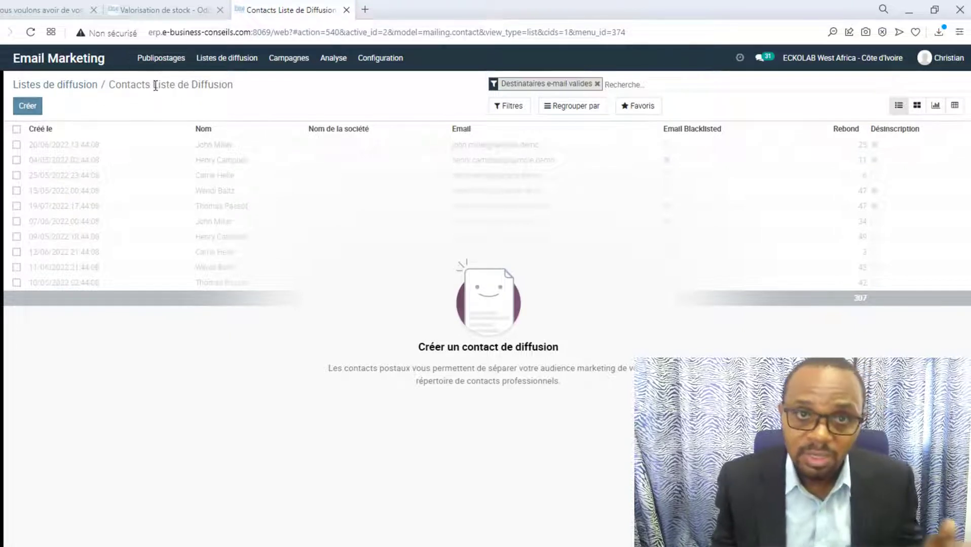
# Start a new contact with the person's name, e-mail, title Monsieur and company EBC.
pyautogui.click(23, 106)
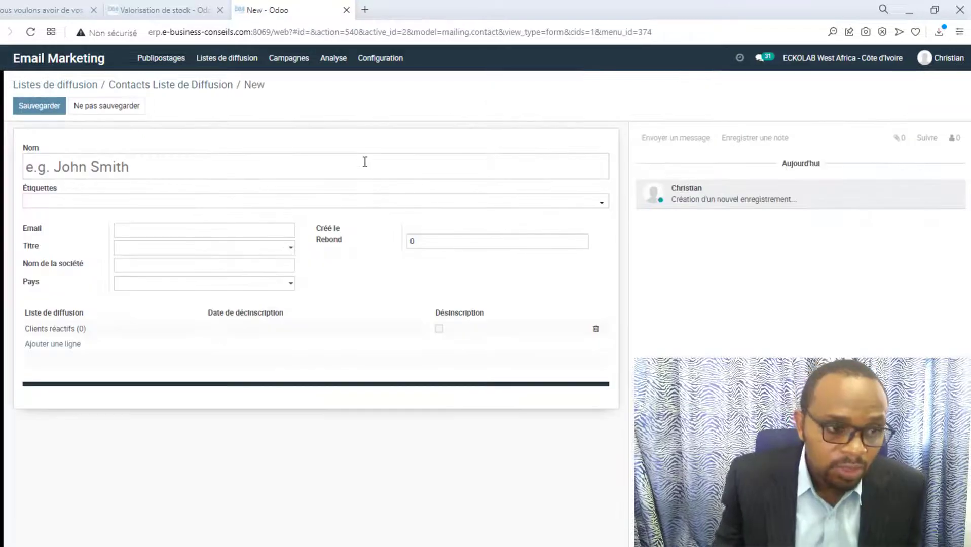
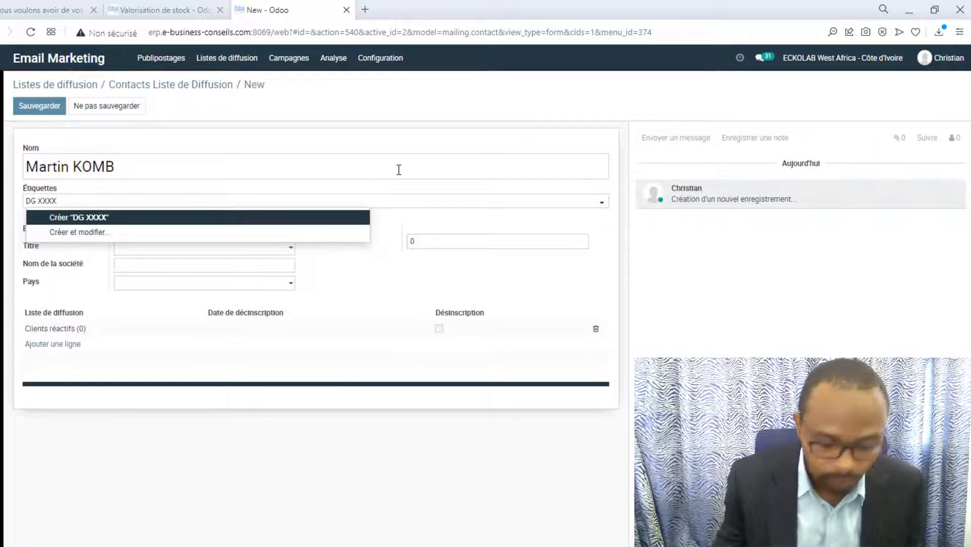
pyautogui.click(362, 289)
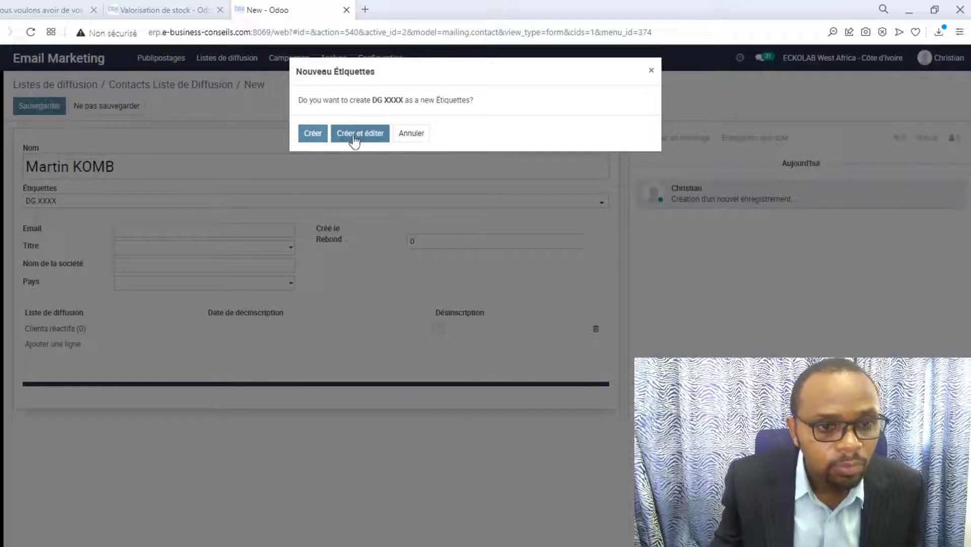
pyautogui.click(411, 135)
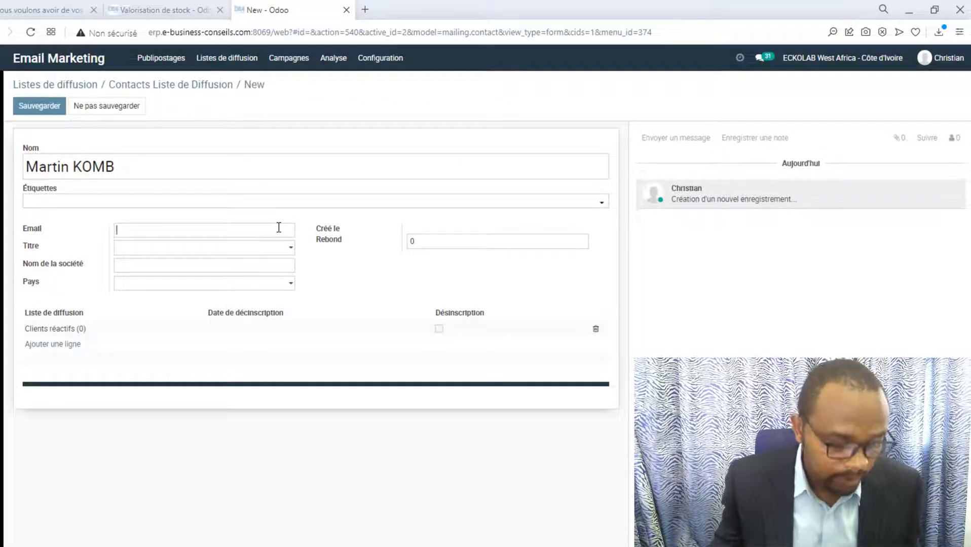
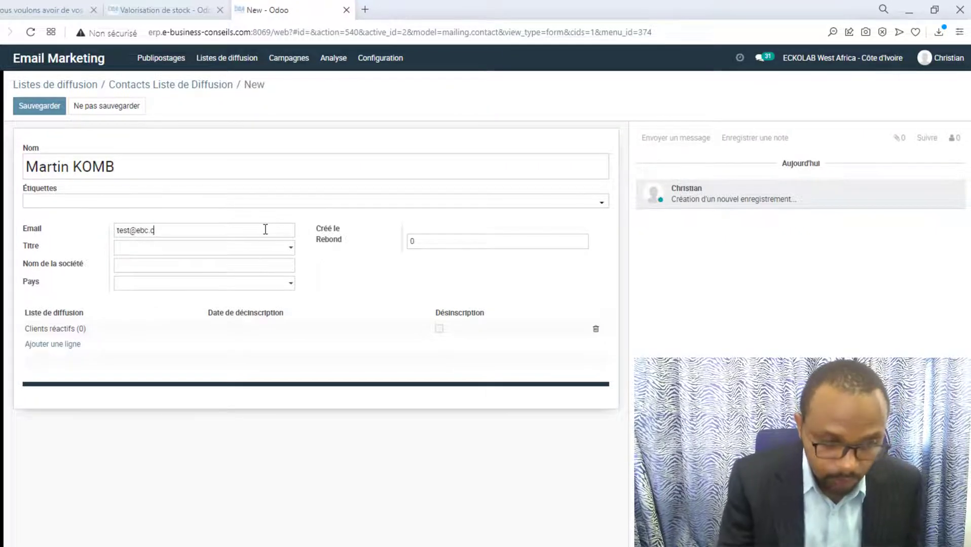
pyautogui.click(288, 249)
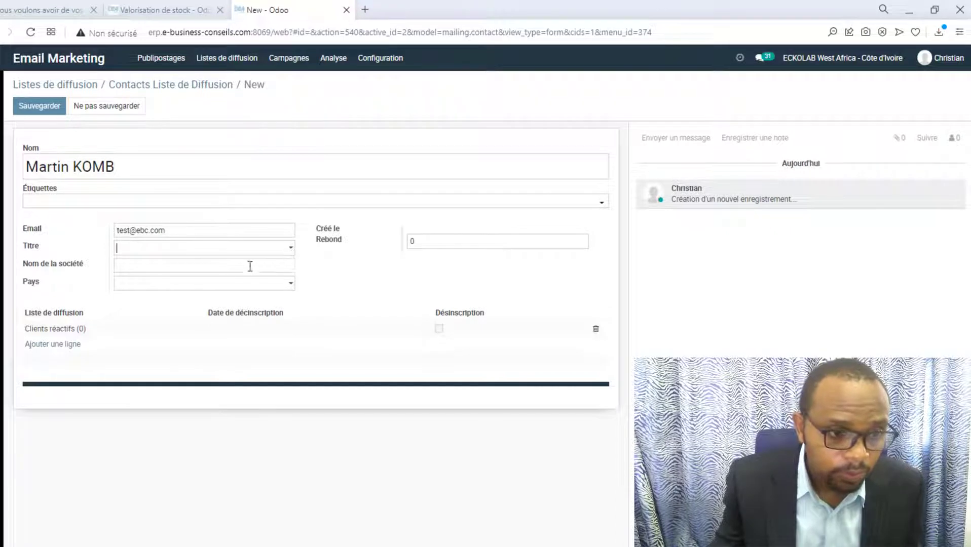
pyautogui.click(224, 280)
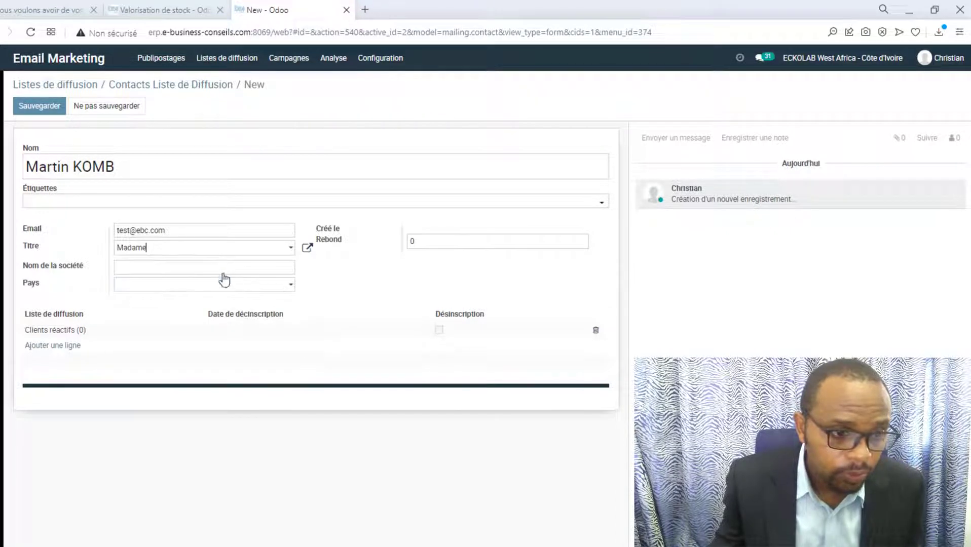
pyautogui.click(291, 255)
pyautogui.click(188, 311)
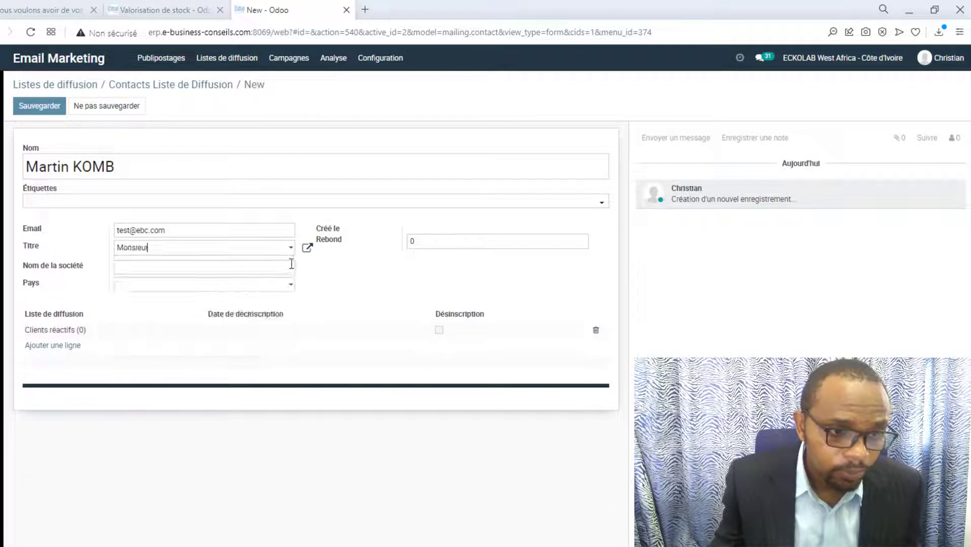
pyautogui.write('EBC')
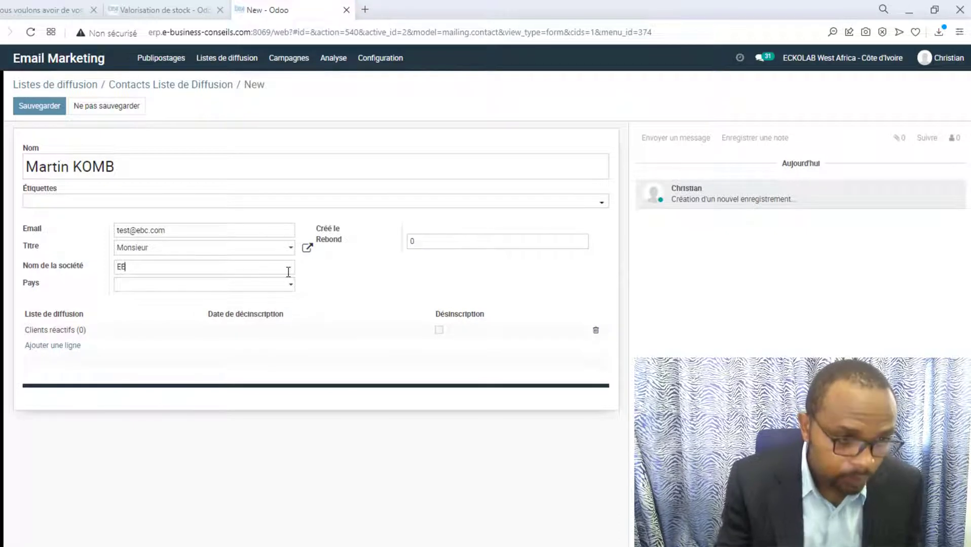
# Set country Cameroun, mark Clients réactifs unsubscribed, add a Newsletter line, and save the contact.
pyautogui.click(283, 286)
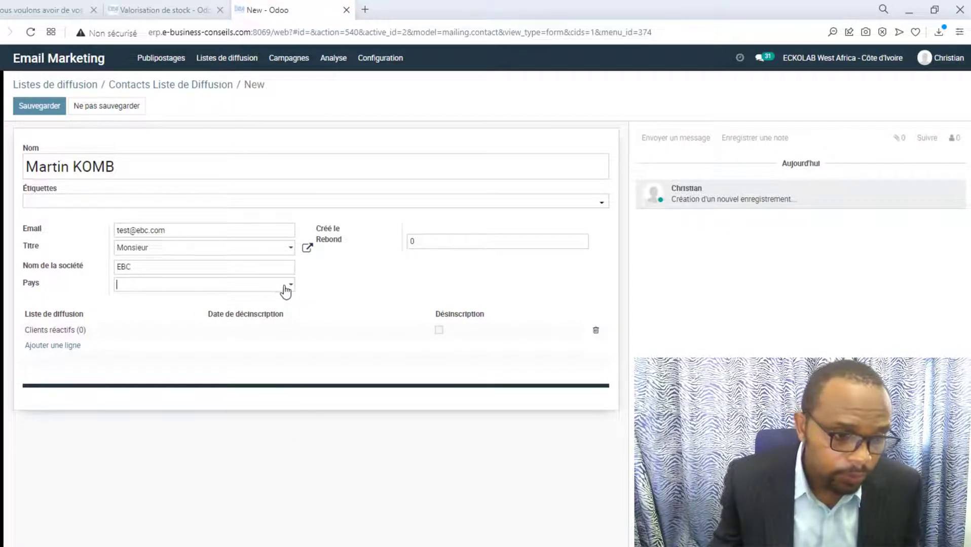
pyautogui.write('Camer')
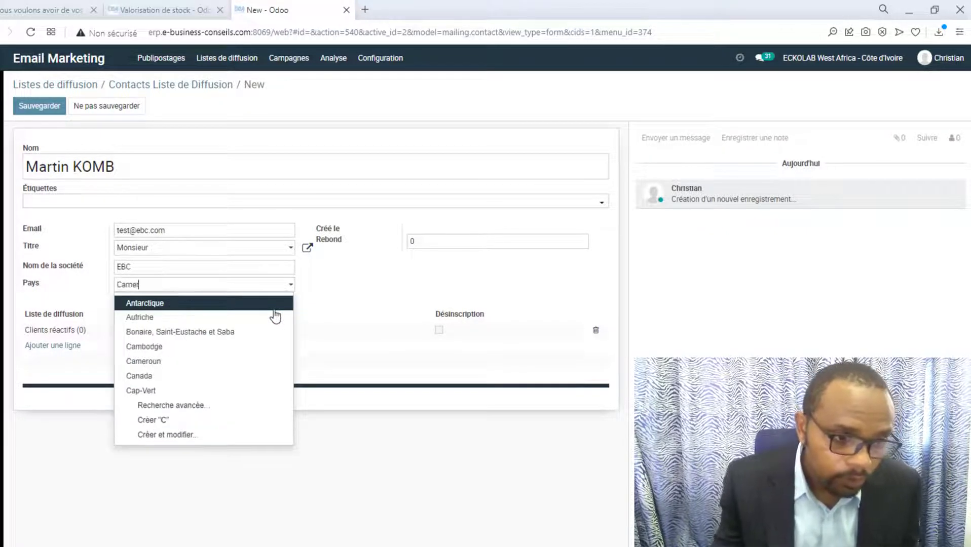
pyautogui.click(209, 306)
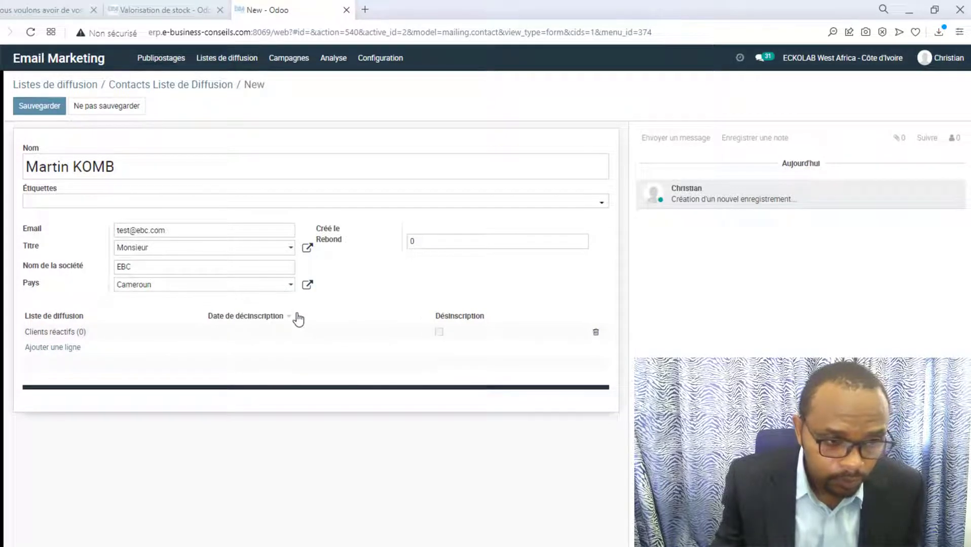
pyautogui.click(441, 339)
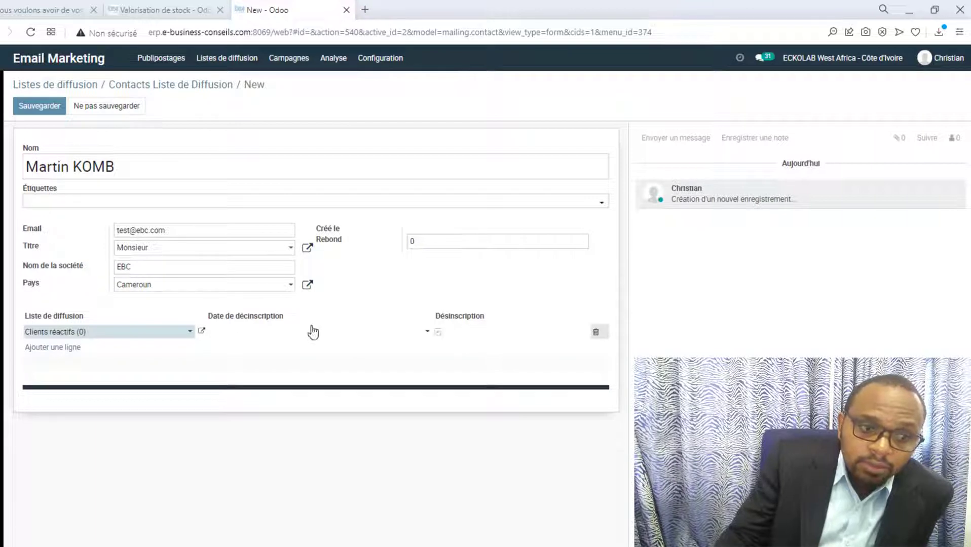
pyautogui.click(61, 355)
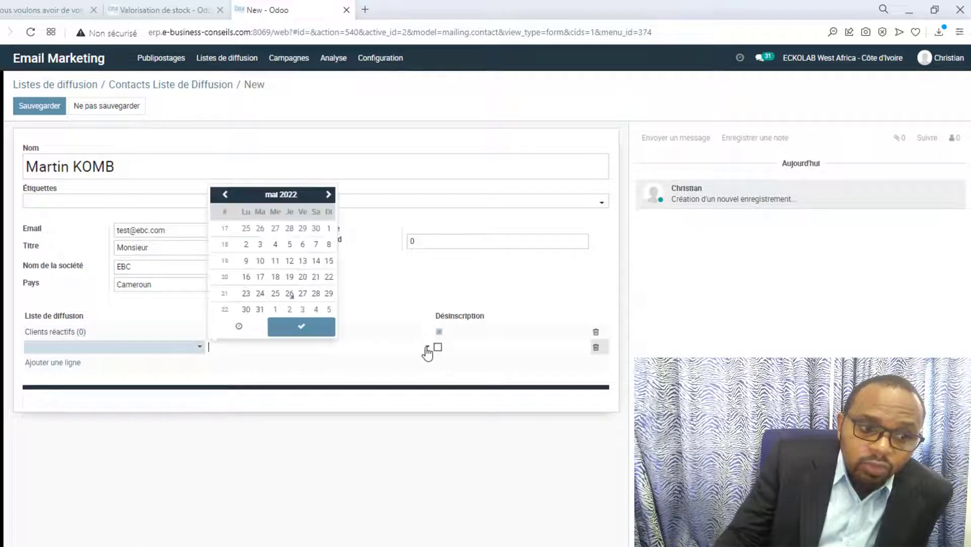
pyautogui.click(198, 350)
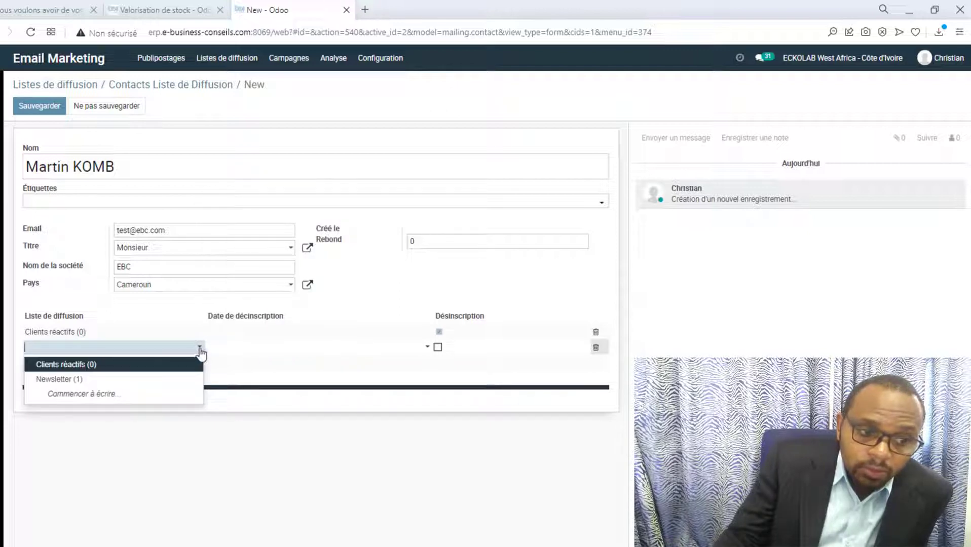
pyautogui.click(103, 381)
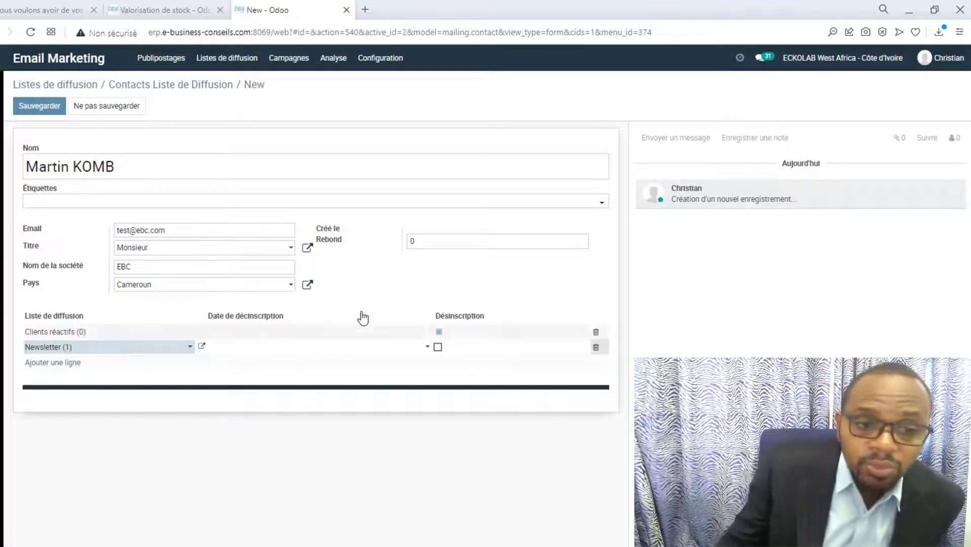
pyautogui.click(30, 106)
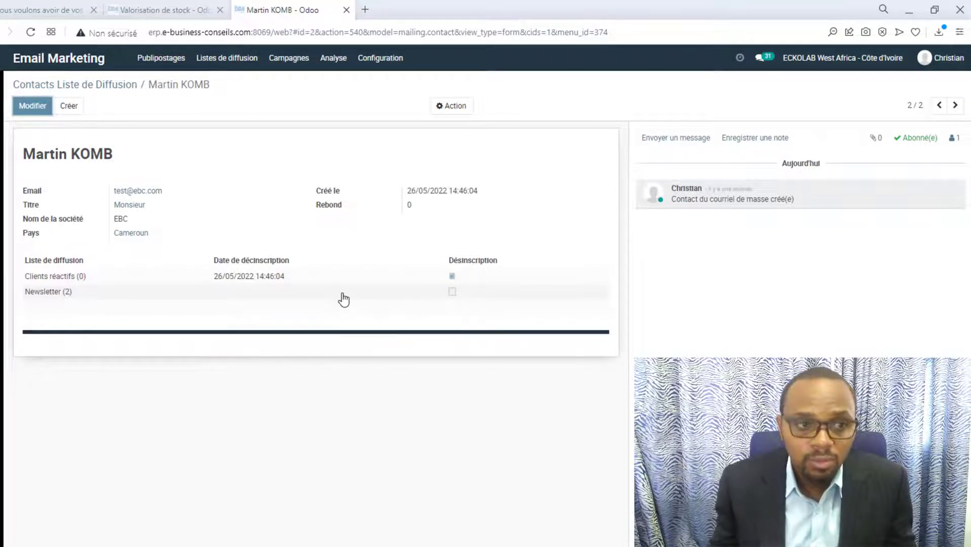
# Check the new contact under Contacts Liste de Diffusion, then return to the scheduled mailing.
pyautogui.click(173, 65)
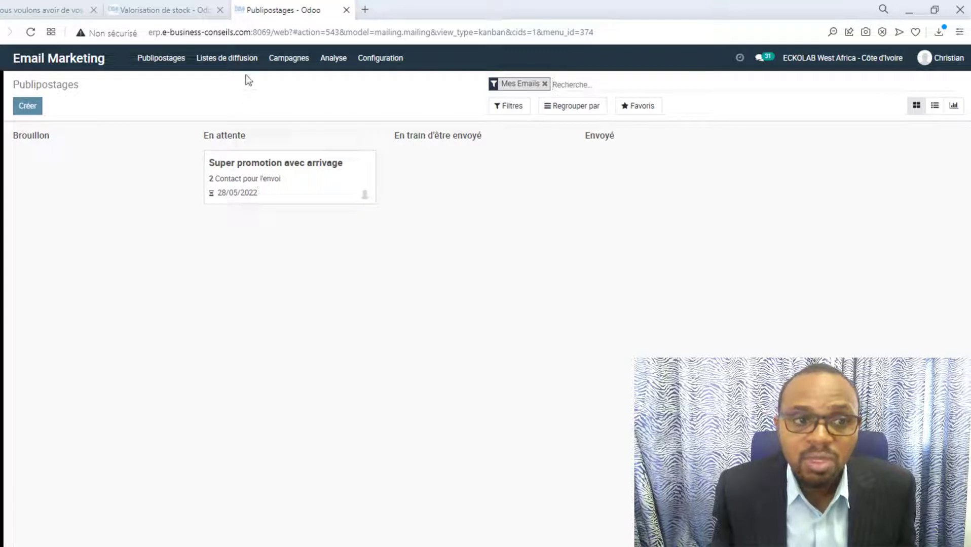
pyautogui.click(244, 59)
pyautogui.click(246, 99)
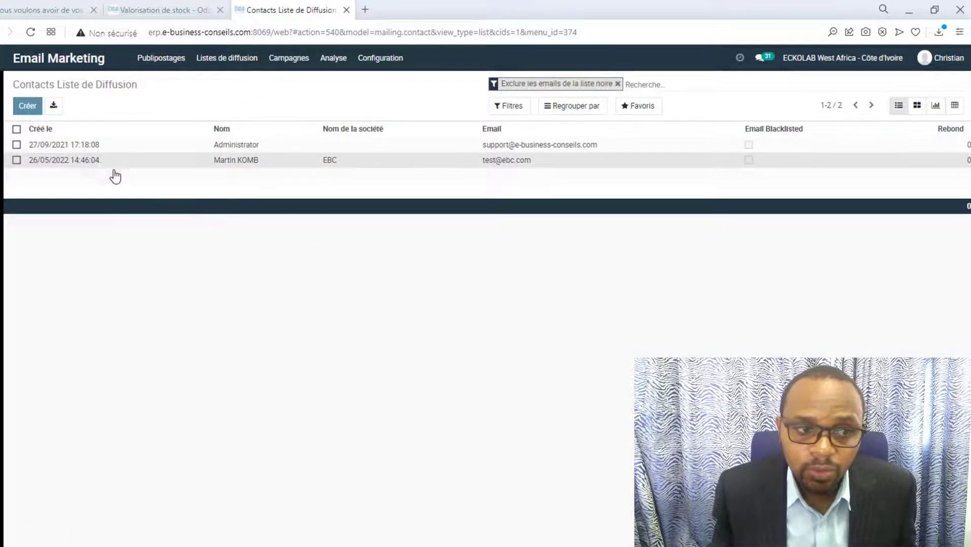
pyautogui.click(115, 161)
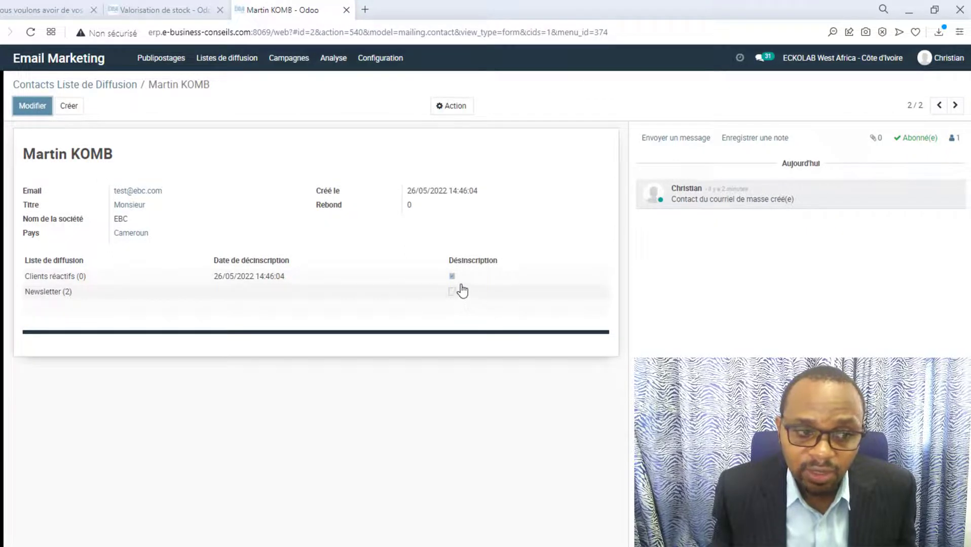
pyautogui.hotkey('alt', 'Left')
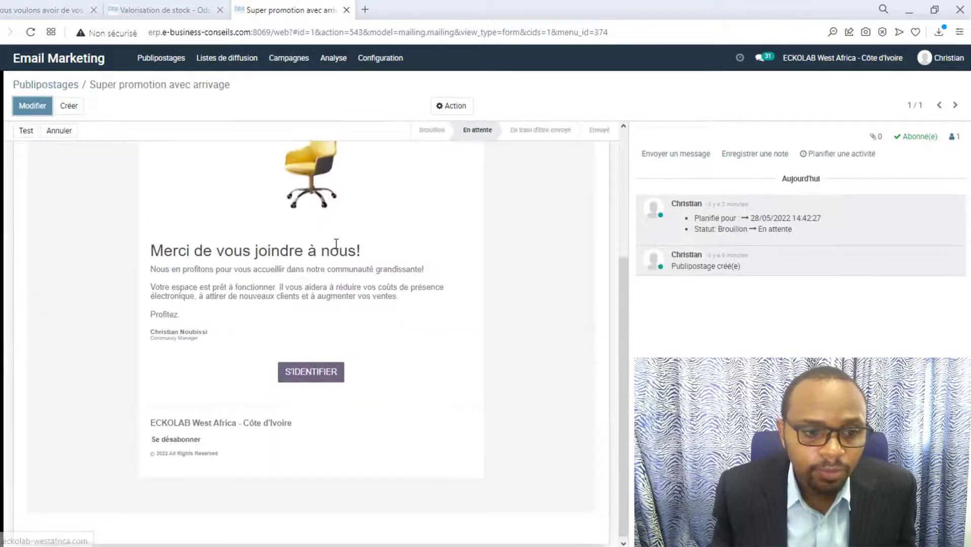